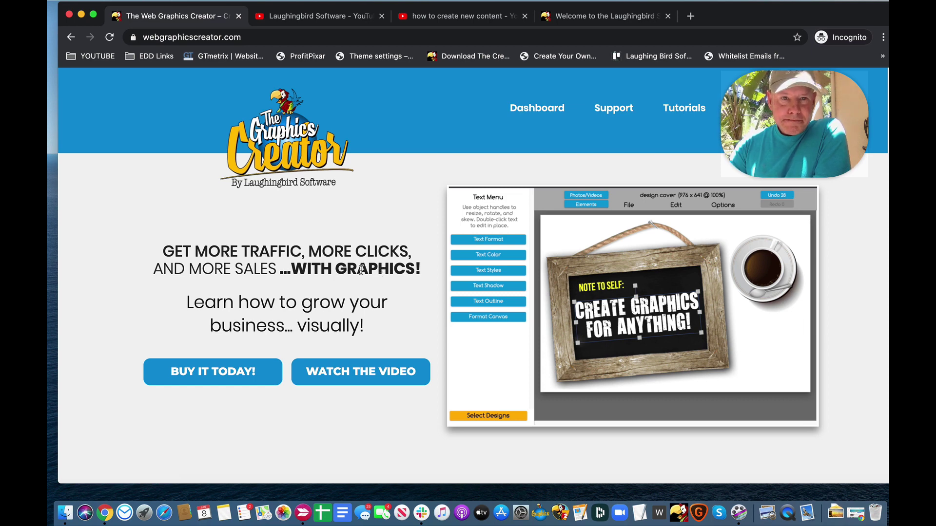
Scroll the Web Graphics Creator homepage down and back up
scroll(361, 269, down, 3)
scroll(363, 271, up, 3)
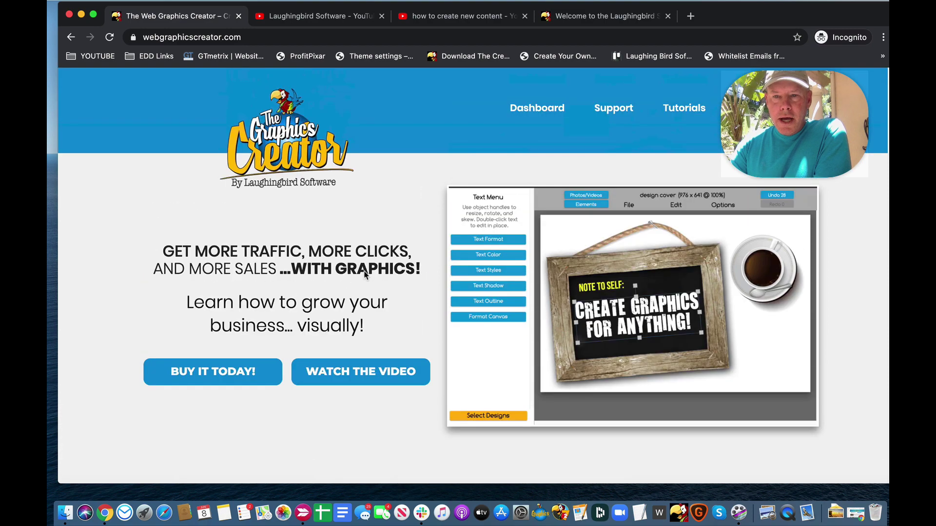
Go to the account dashboard and open the CREATE! graphics launcher
click(547, 109)
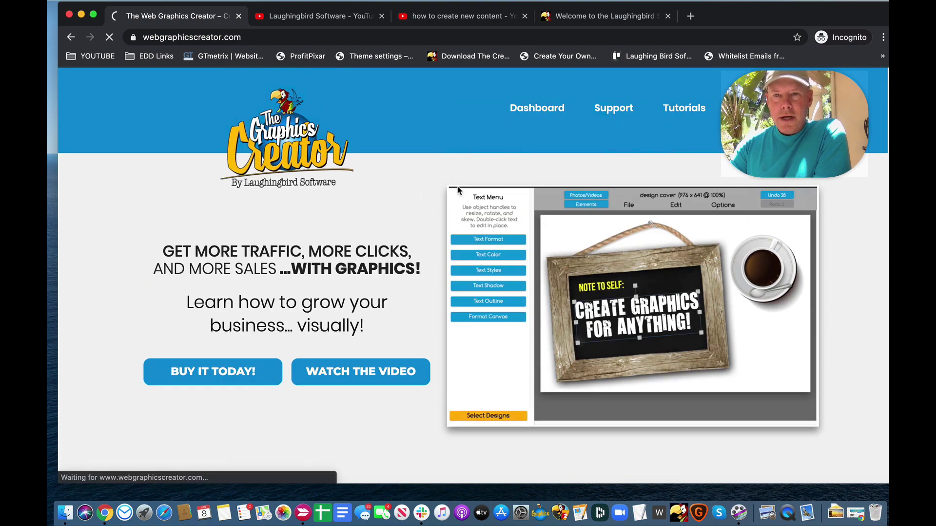
scroll(409, 234, down, 2)
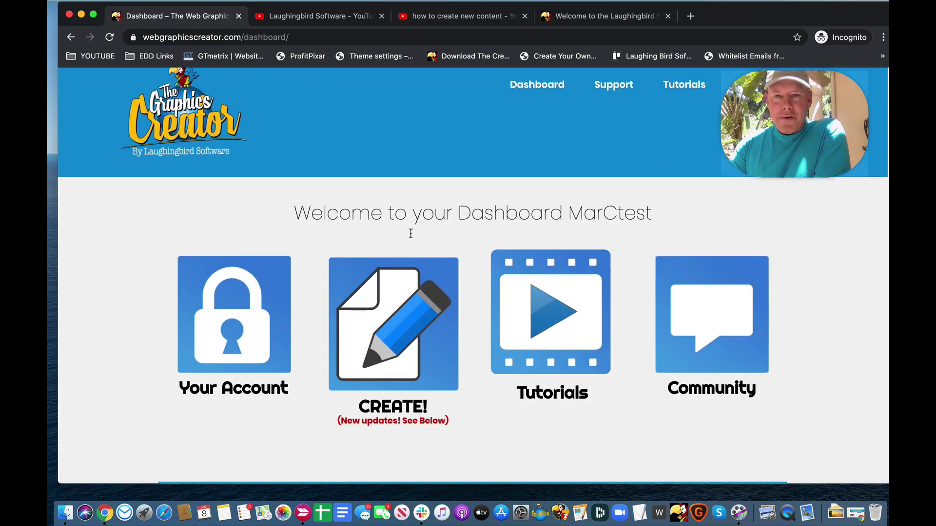
click(406, 291)
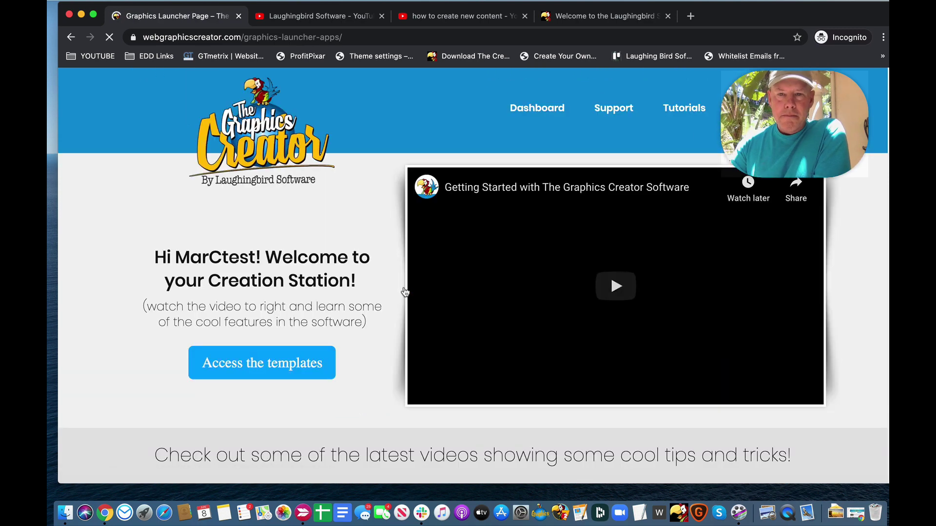
Scroll down the launcher page to the YouTube Channel Art tile
scroll(404, 291, down, 1)
scroll(397, 290, down, 4)
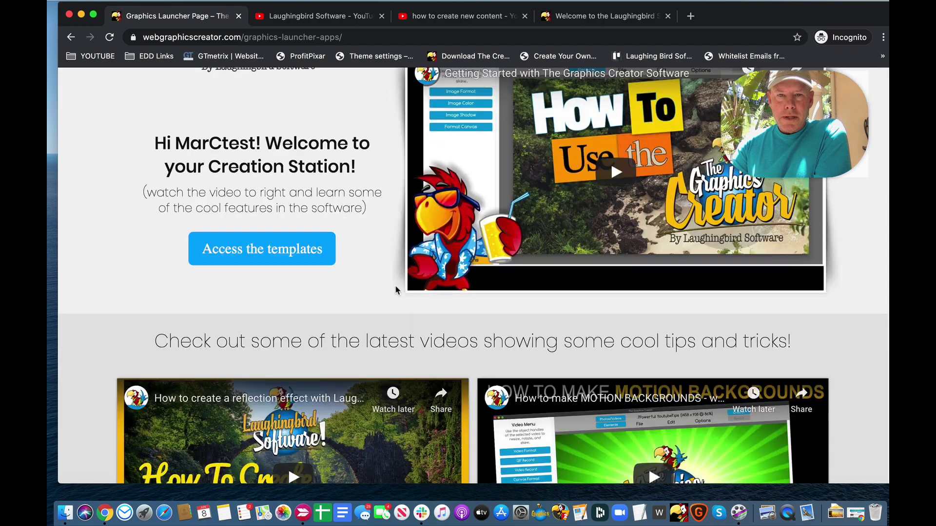
scroll(397, 291, down, 4)
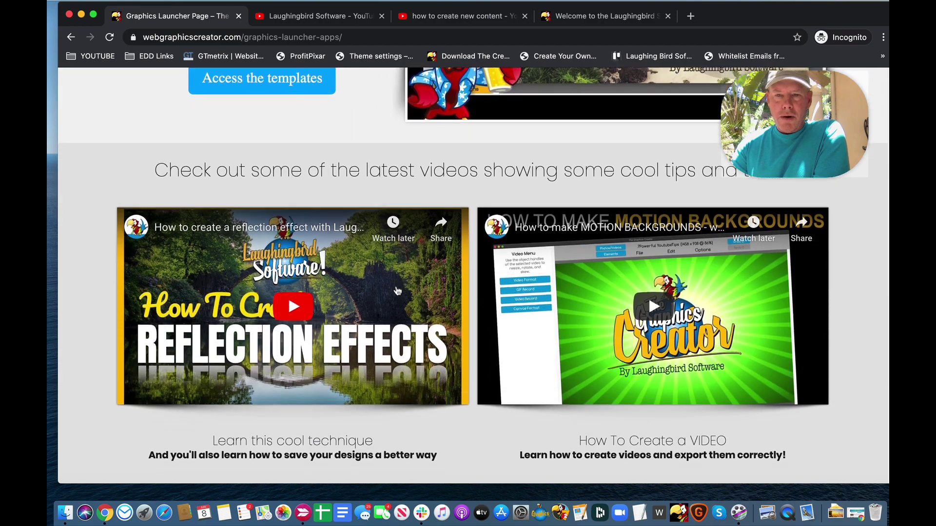
scroll(397, 291, down, 7)
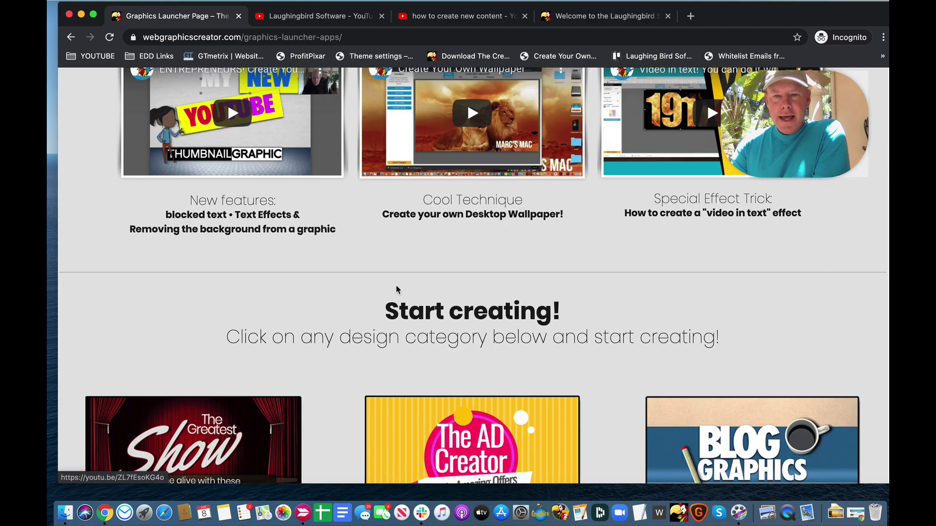
scroll(397, 290, down, 4)
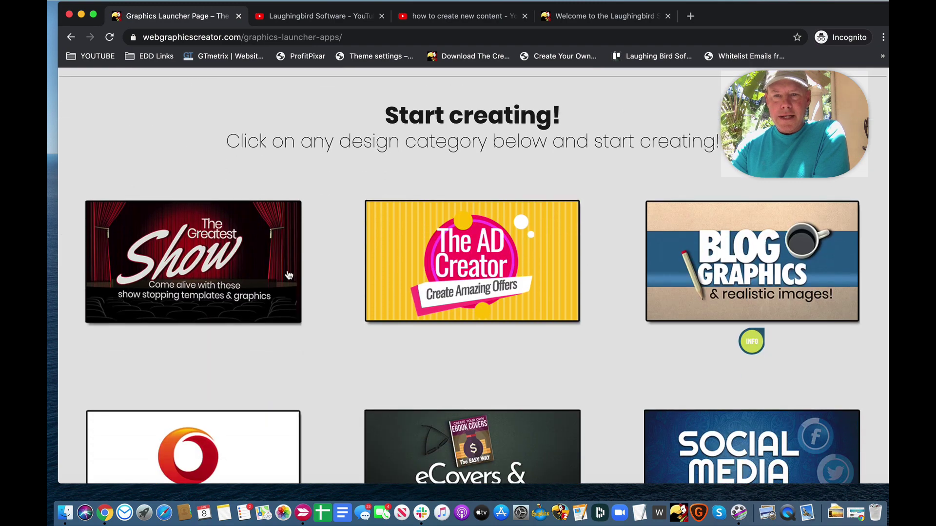
scroll(590, 262, down, 7)
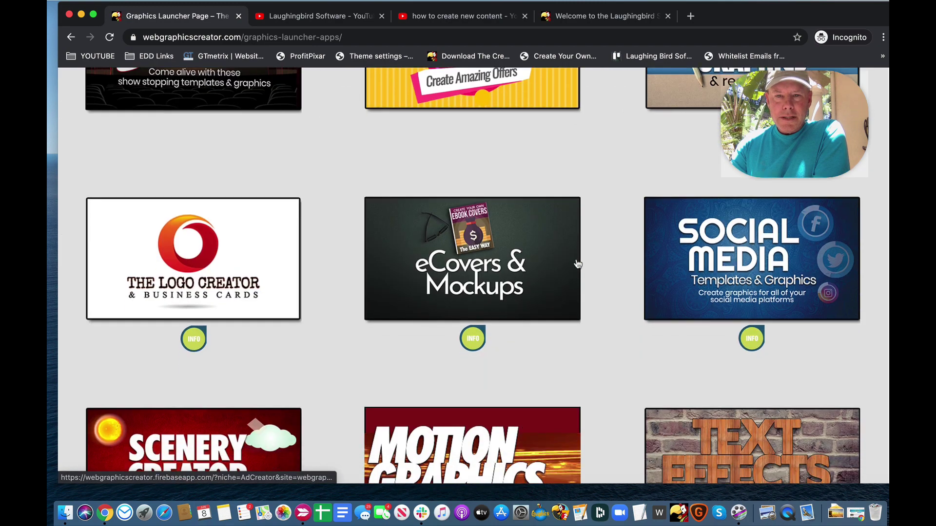
scroll(578, 264, down, 10)
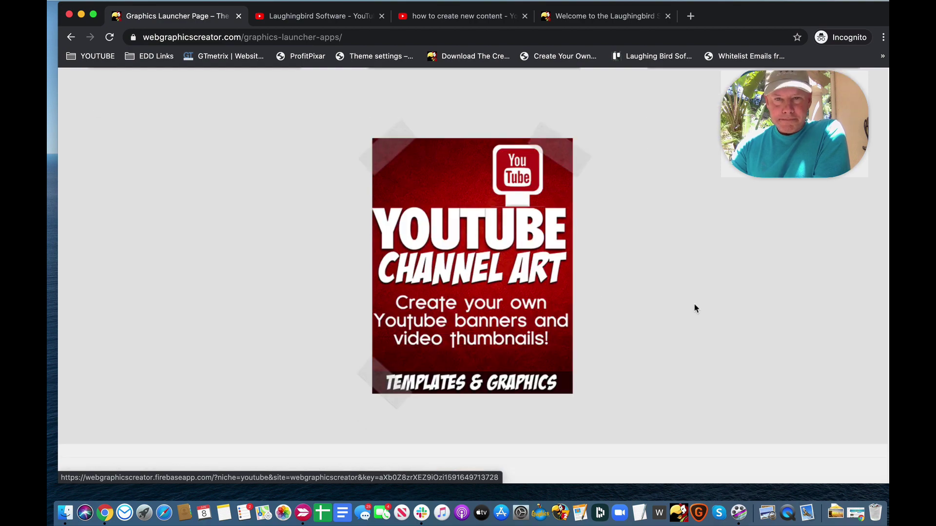
Open YouTube Channel Art and browse the YouTube Thumbnail (1280 x 760) templates
click(502, 268)
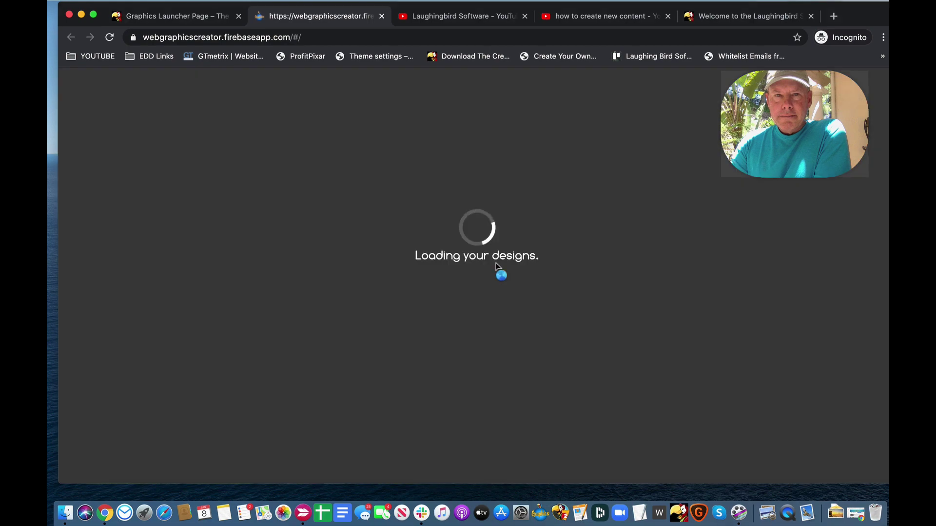
scroll(444, 325, down, 5)
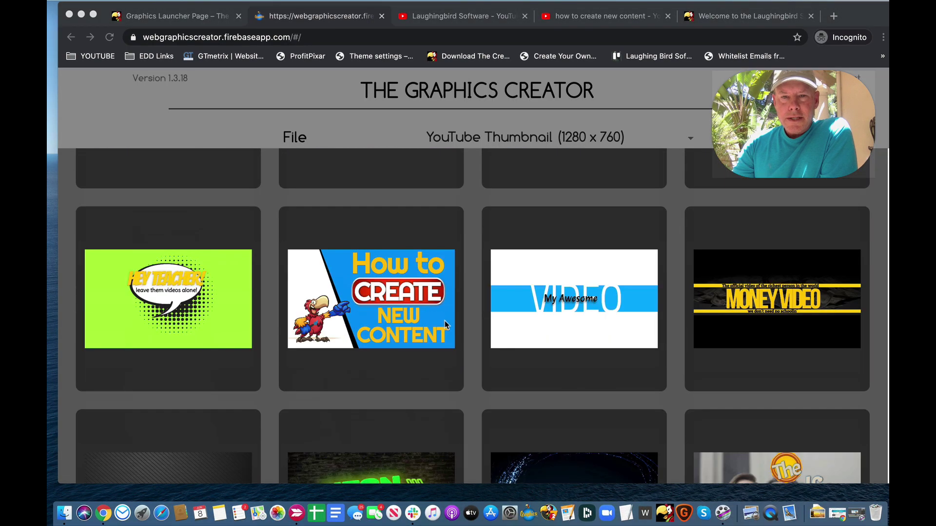
scroll(445, 325, down, 10)
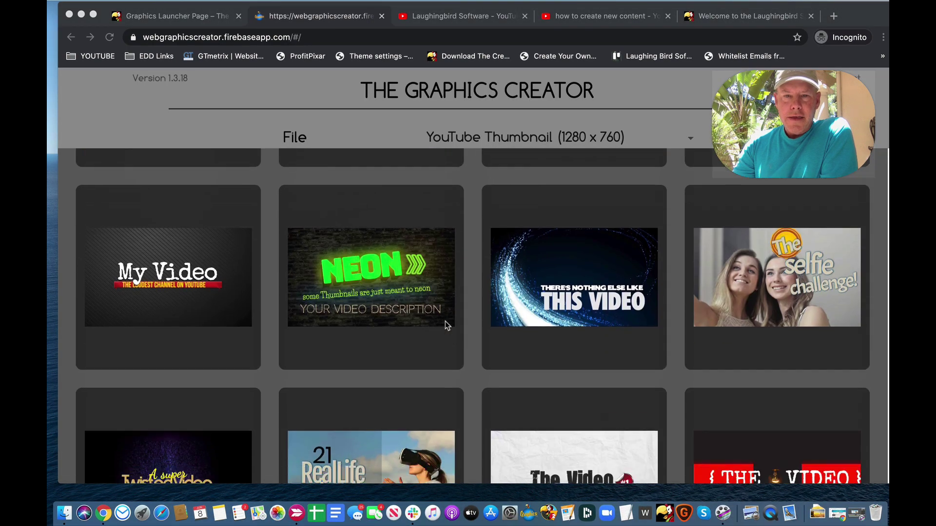
scroll(445, 321, down, 2)
scroll(446, 321, up, 15)
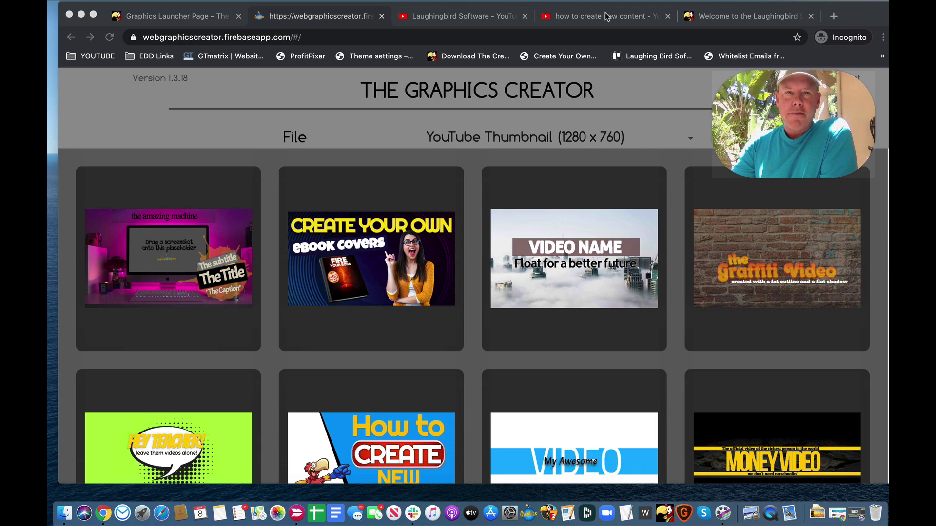
click(711, 17)
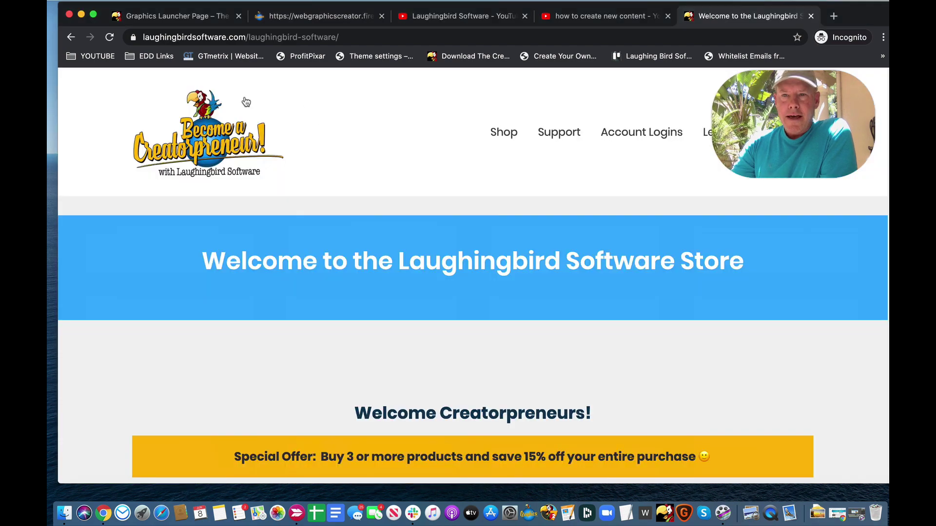
scroll(388, 159, down, 8)
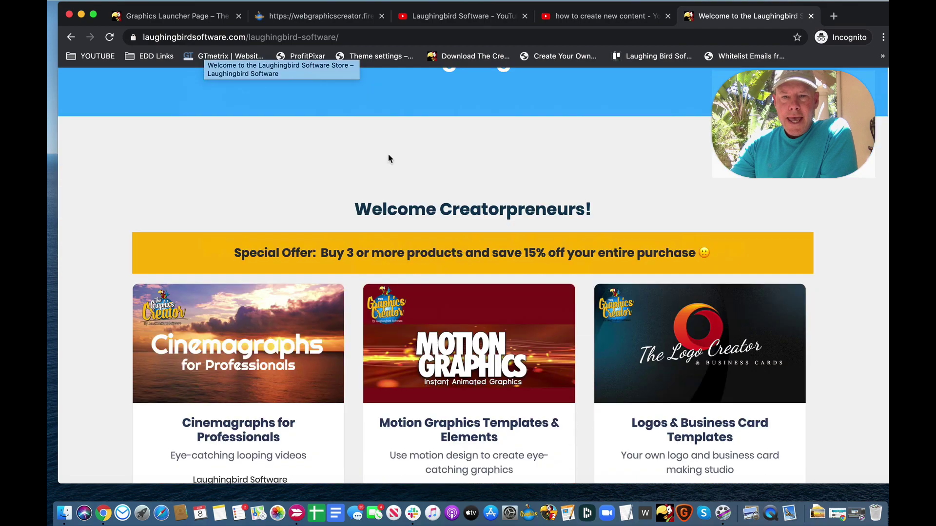
scroll(388, 159, down, 11)
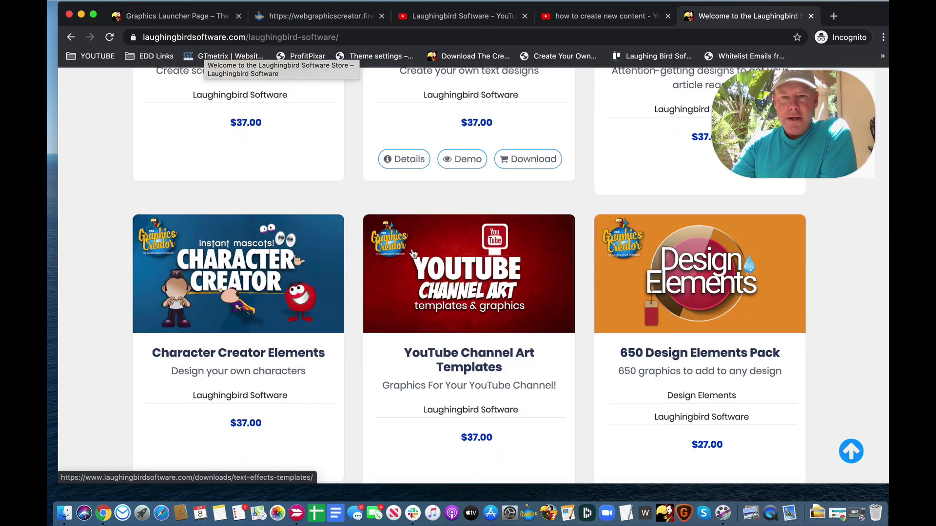
mouse_move(459, 270)
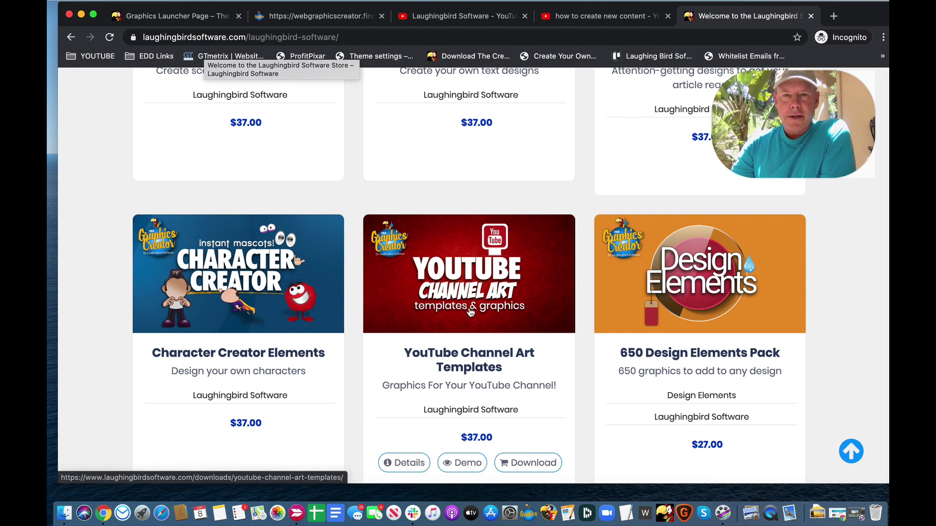
key(super+2)
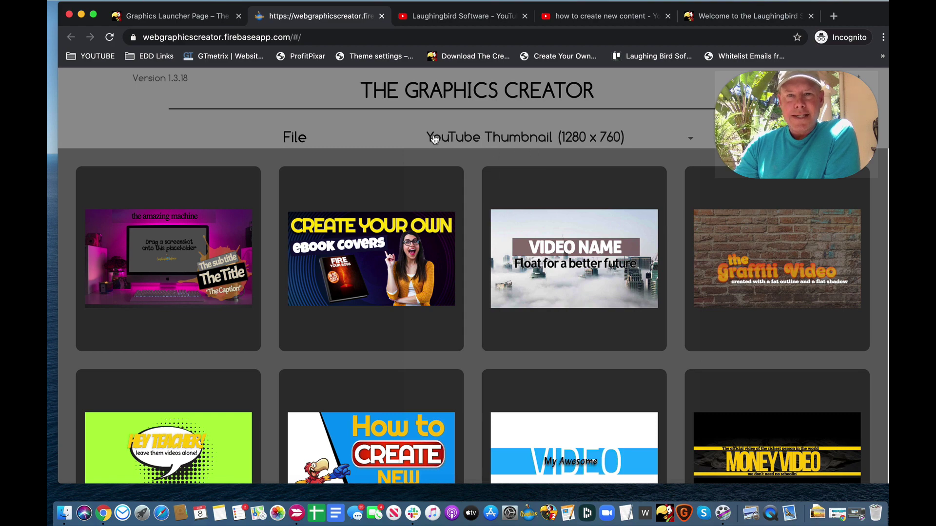
Change the template library dropdown to YouTube_Banners
click(530, 143)
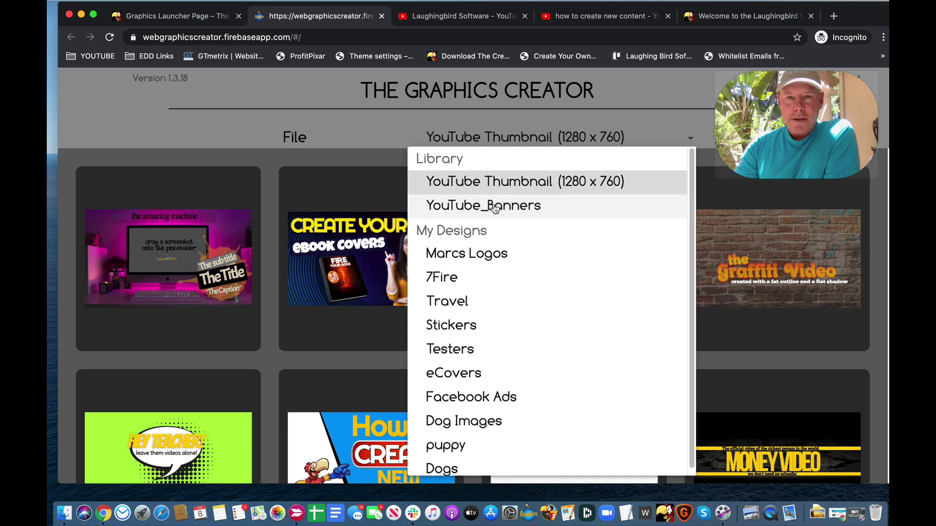
click(385, 135)
scroll(397, 203, down, 3)
scroll(397, 202, down, 10)
scroll(399, 203, up, 10)
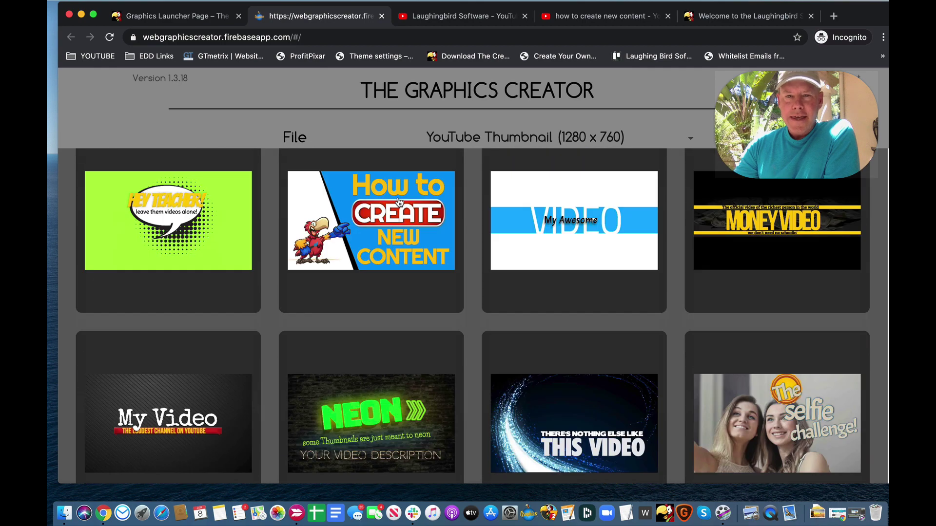
click(517, 141)
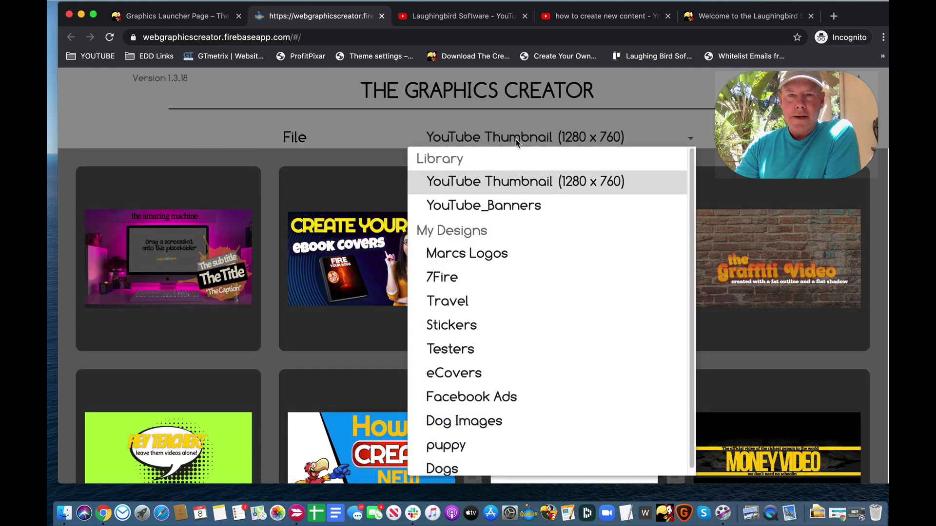
click(506, 206)
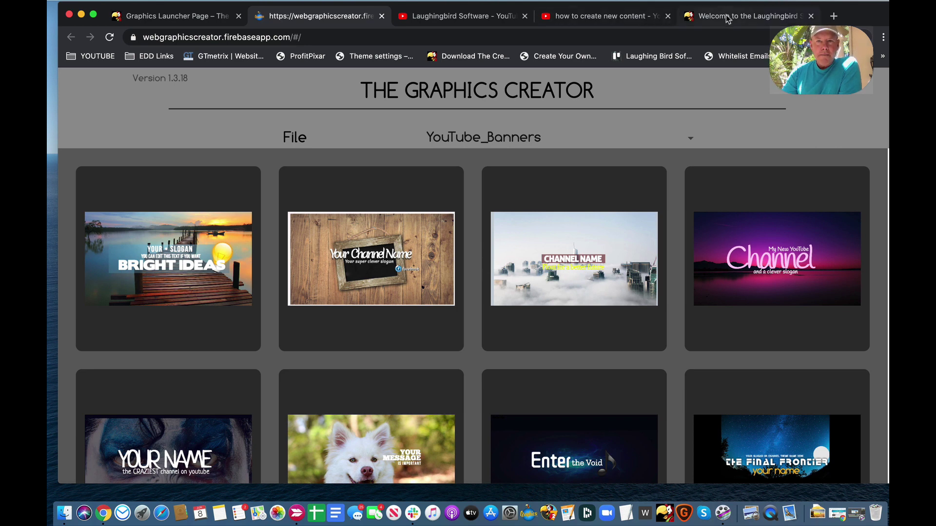
click(364, 2)
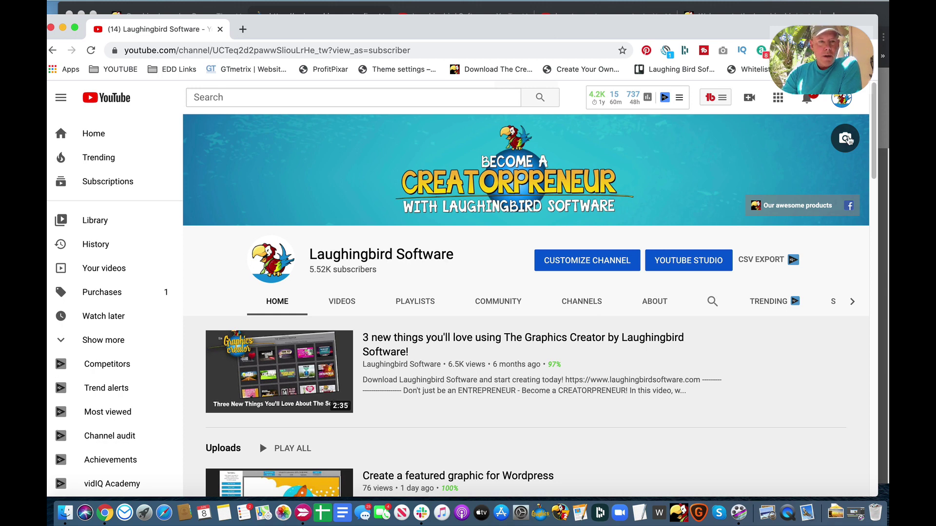
click(846, 140)
click(269, 161)
click(325, 355)
click(198, 242)
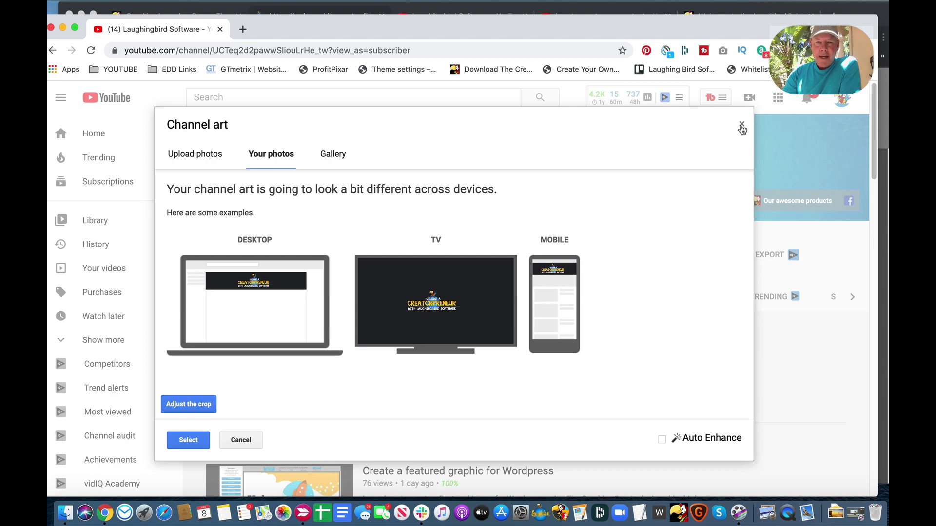
click(742, 128)
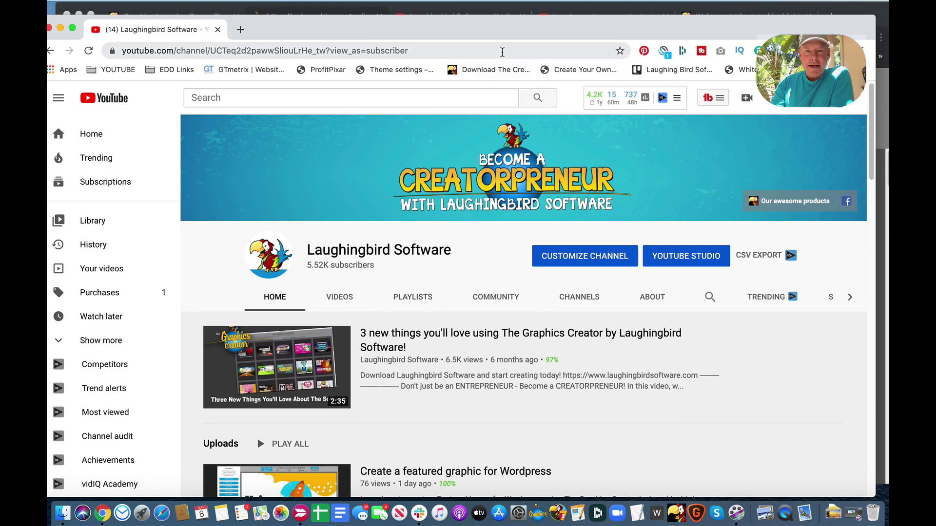
click(60, 31)
scroll(443, 186, down, 5)
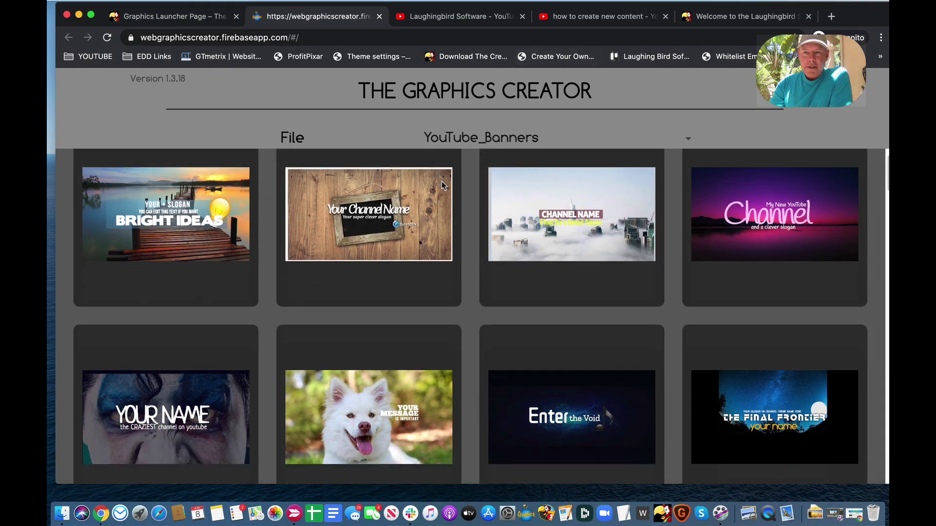
scroll(453, 210, down, 3)
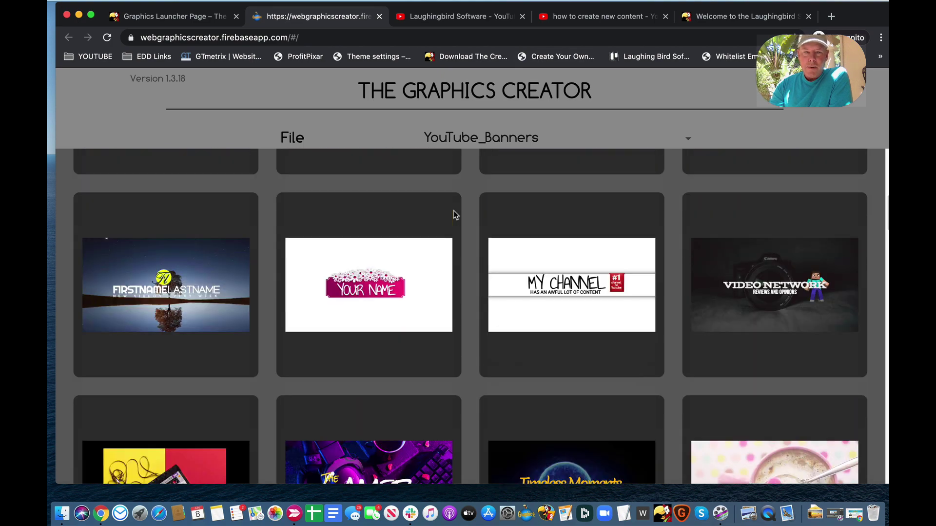
scroll(454, 211, up, 3)
scroll(454, 212, up, 4)
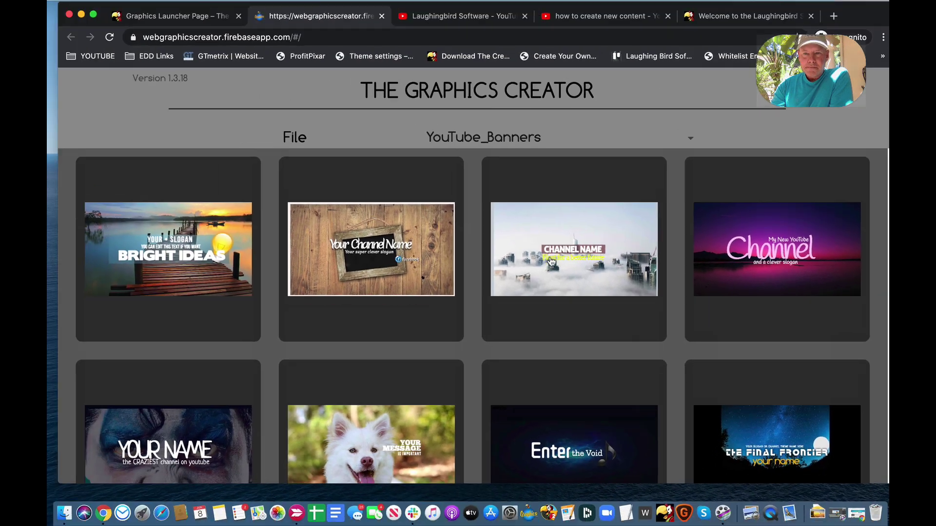
scroll(551, 261, down, 7)
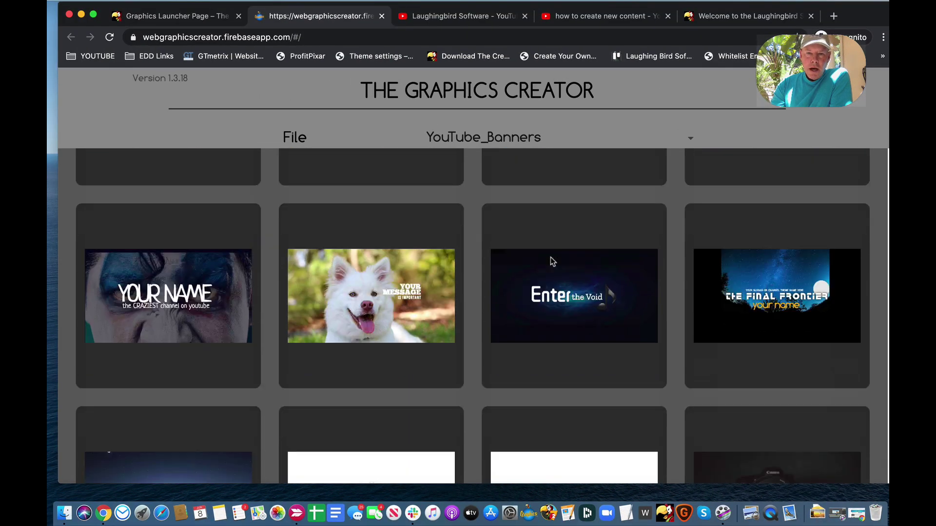
scroll(553, 258, down, 9)
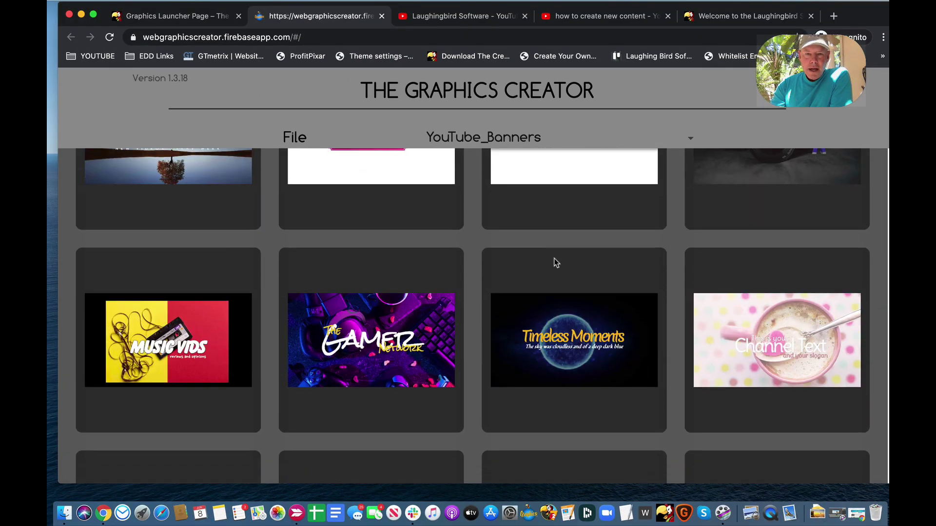
scroll(556, 263, down, 7)
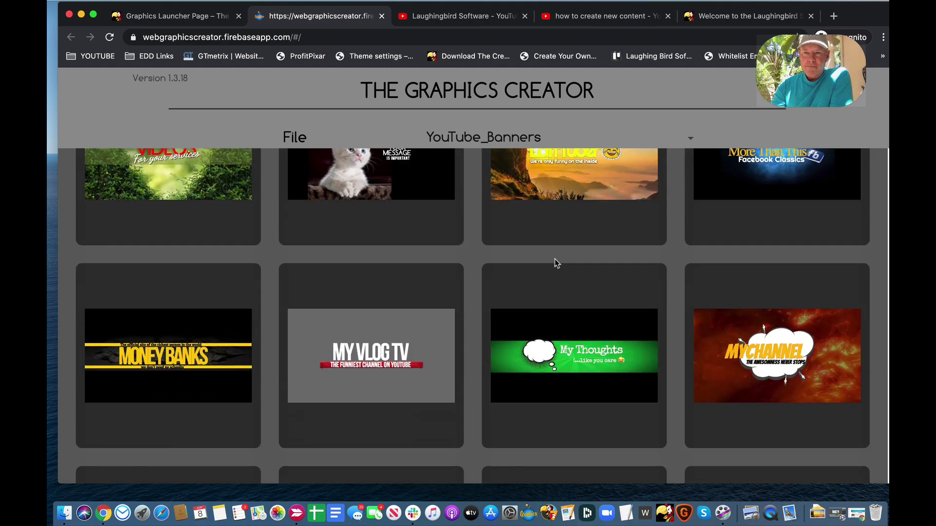
scroll(555, 263, up, 2)
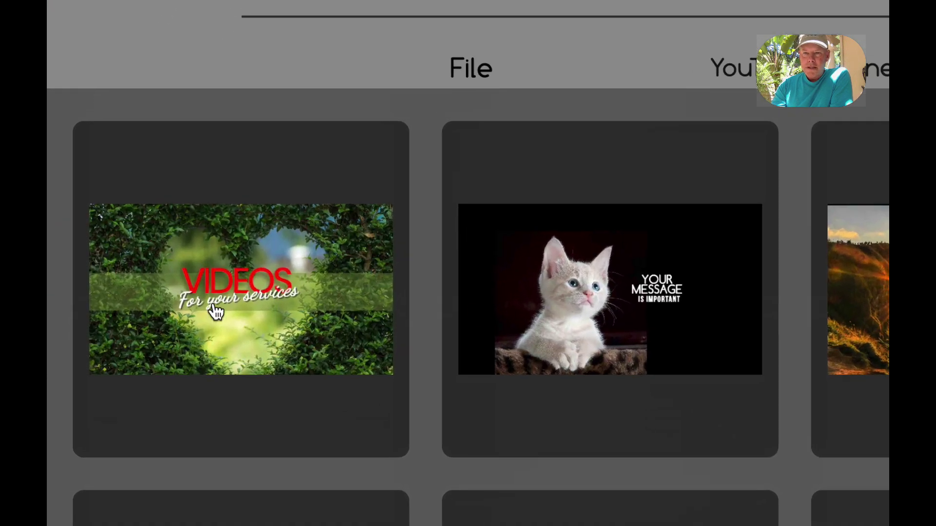
Open the leafy VIDEOS banner design and change its title to MONEY
click(215, 307)
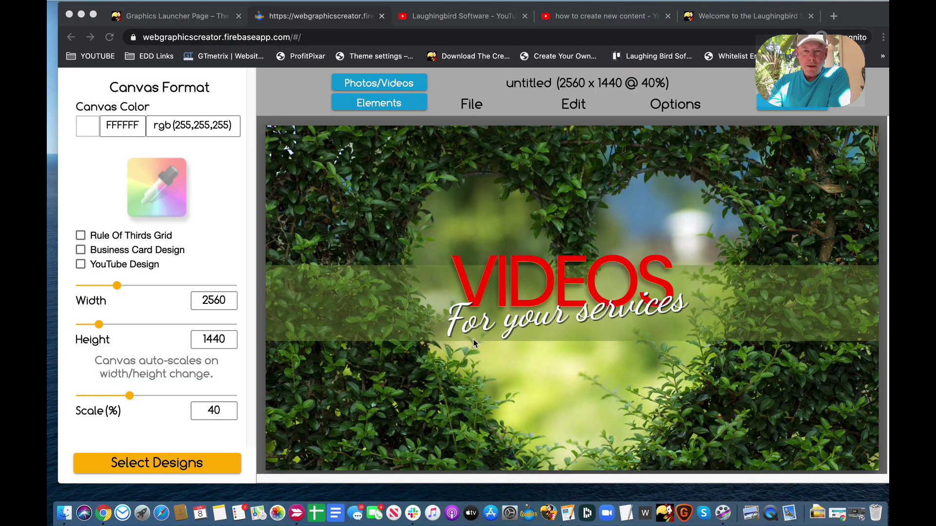
click(504, 285)
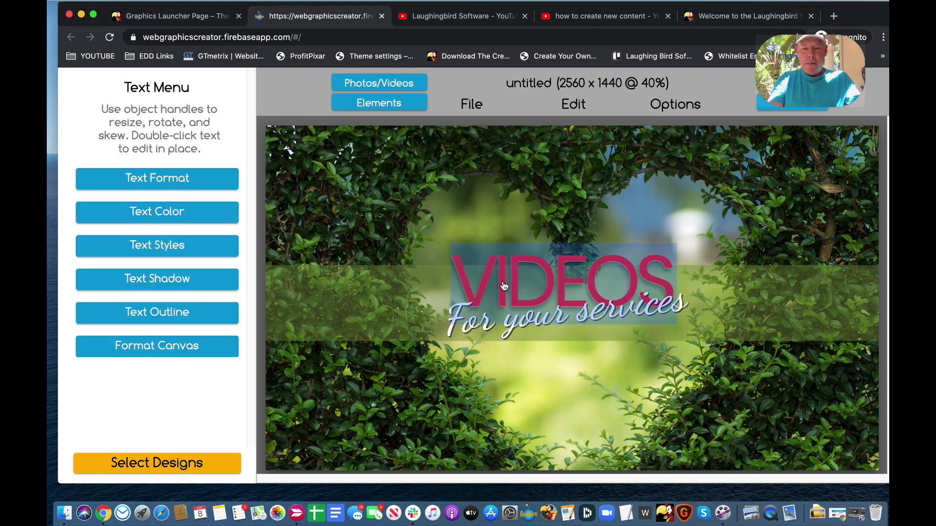
text(Mo)
key(BackSpace)
text(ONEY)
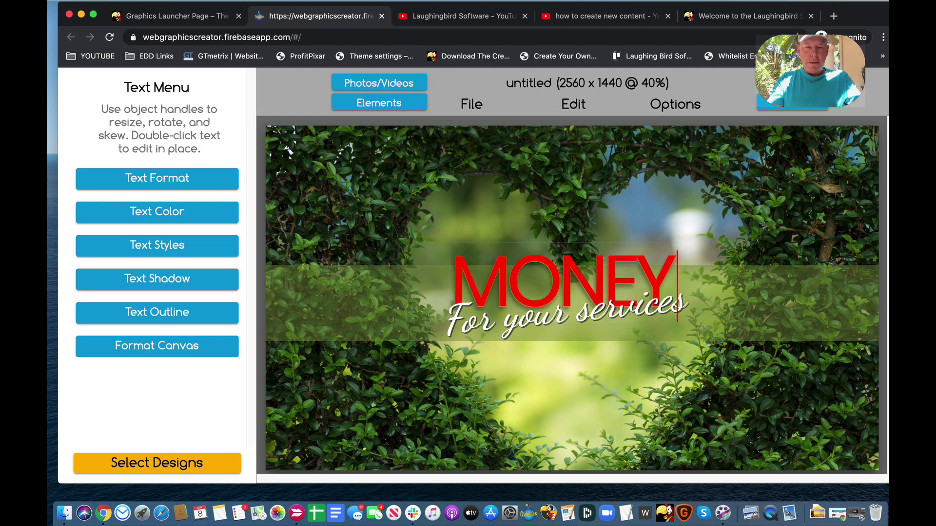
Replace the 'For your services' subtitle with 'Makers' and enlarge that text
double_click(560, 312)
key(super+a)
text(Makers)
click(575, 347)
click(572, 320)
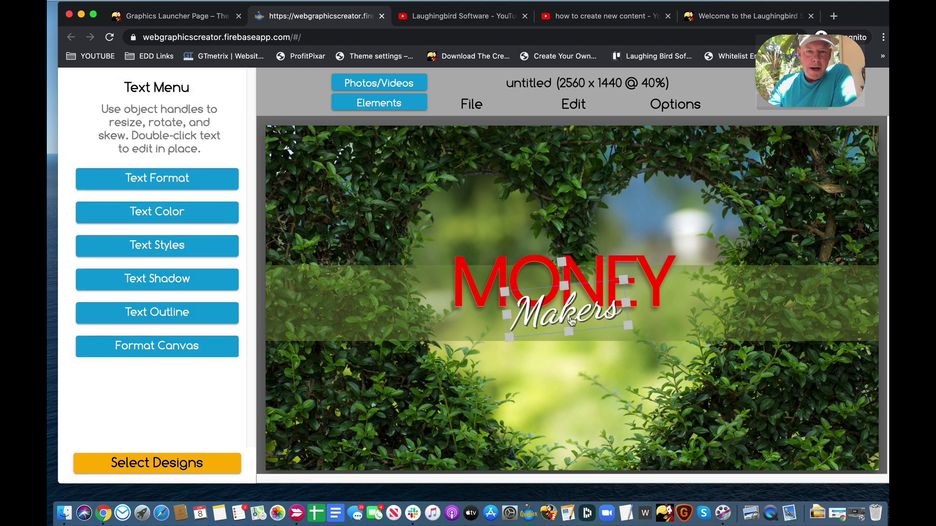
drag(624, 278, 645, 268)
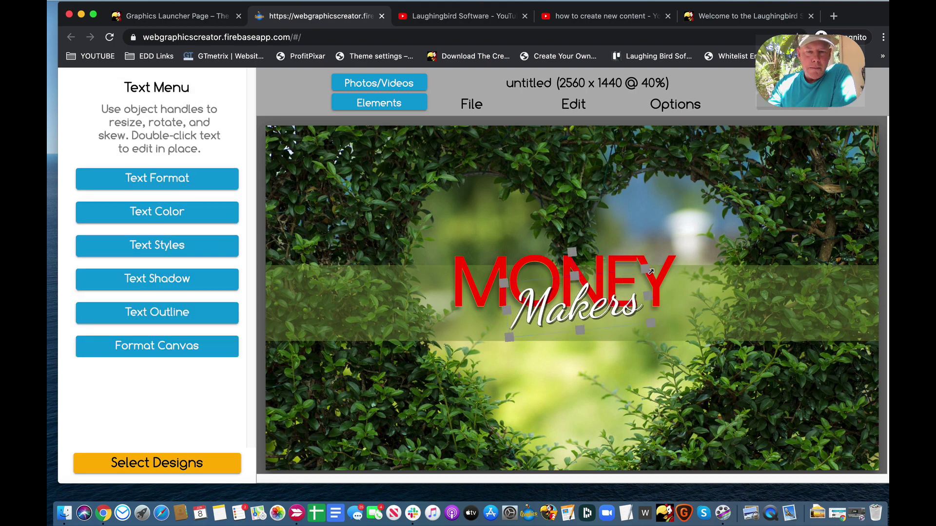
click(495, 280)
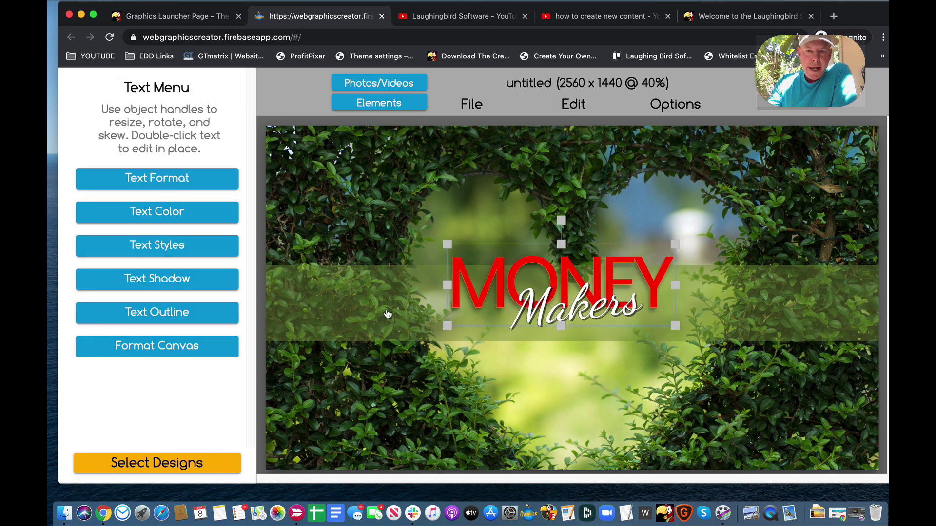
click(440, 184)
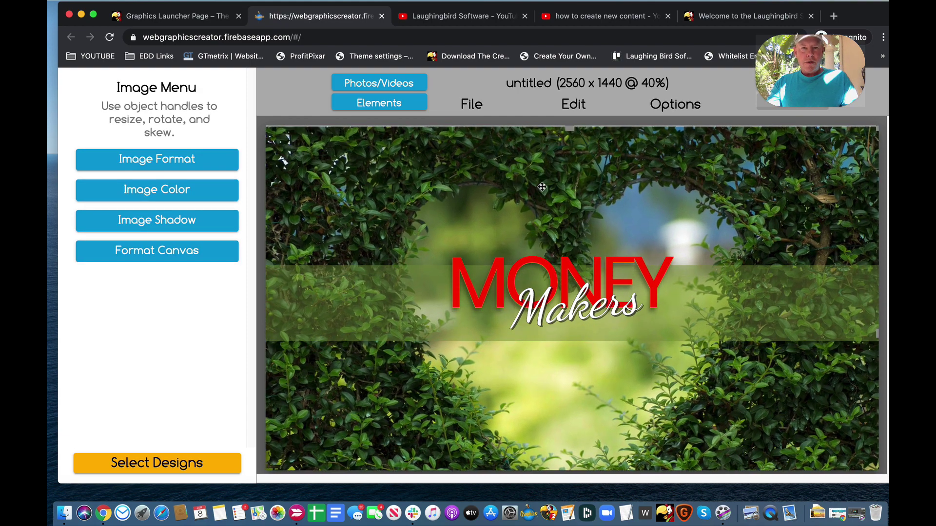
Delete the leafy background and search Pexels photos for money
key(Delete)
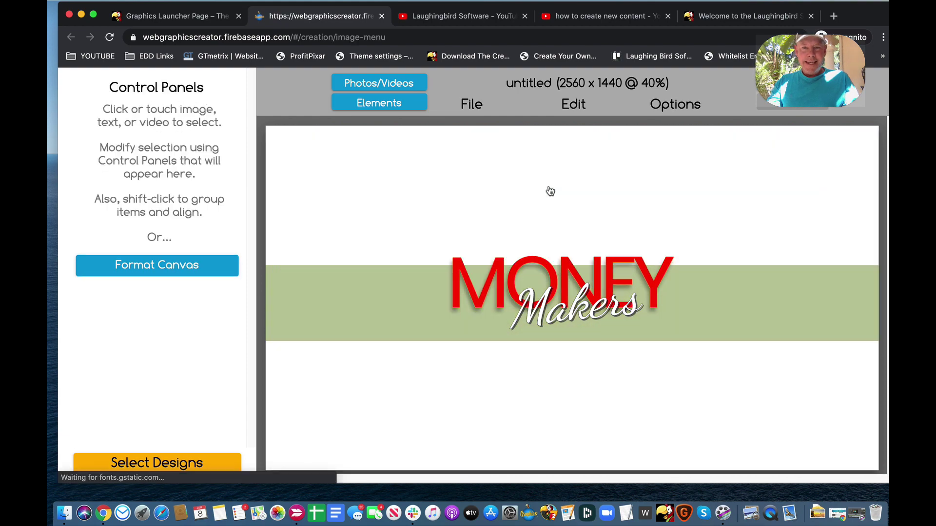
click(378, 87)
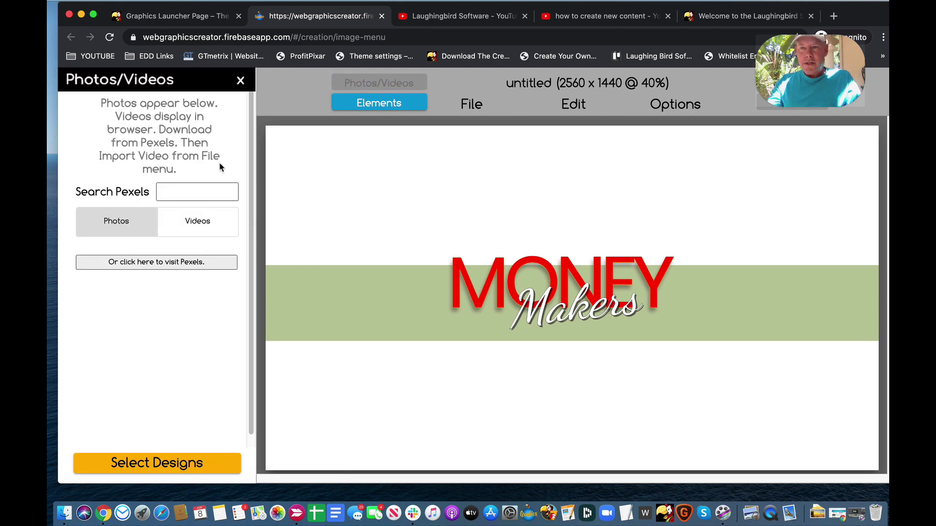
click(207, 192)
text(money)
key(Return)
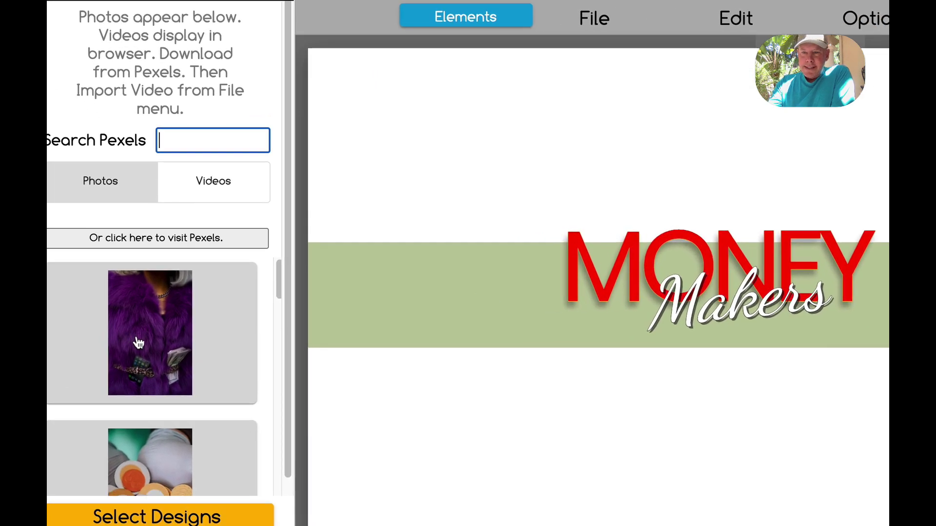
scroll(139, 344, down, 3)
scroll(139, 343, down, 10)
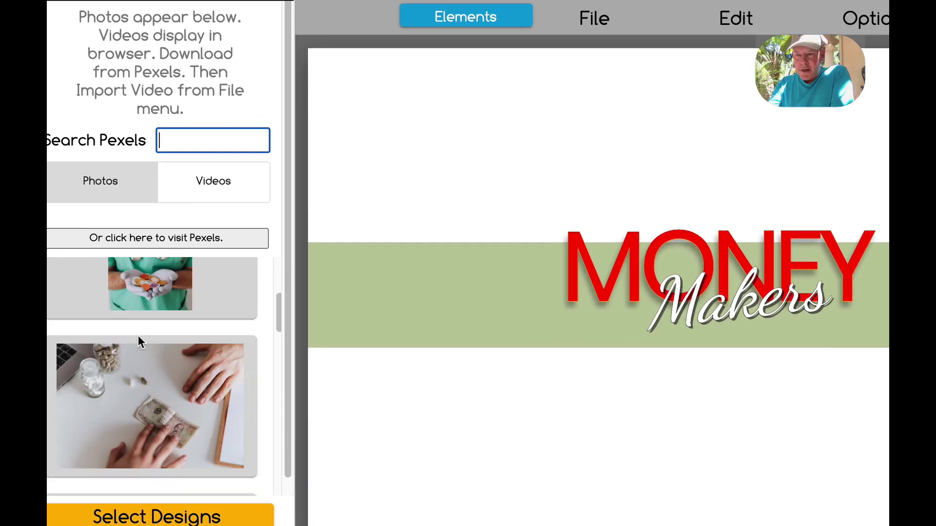
scroll(139, 341, down, 4)
scroll(140, 336, up, 2)
Place the cash briefcase photo, enlarge it to fill the canvas, and send it to back
drag(143, 399, 478, 224)
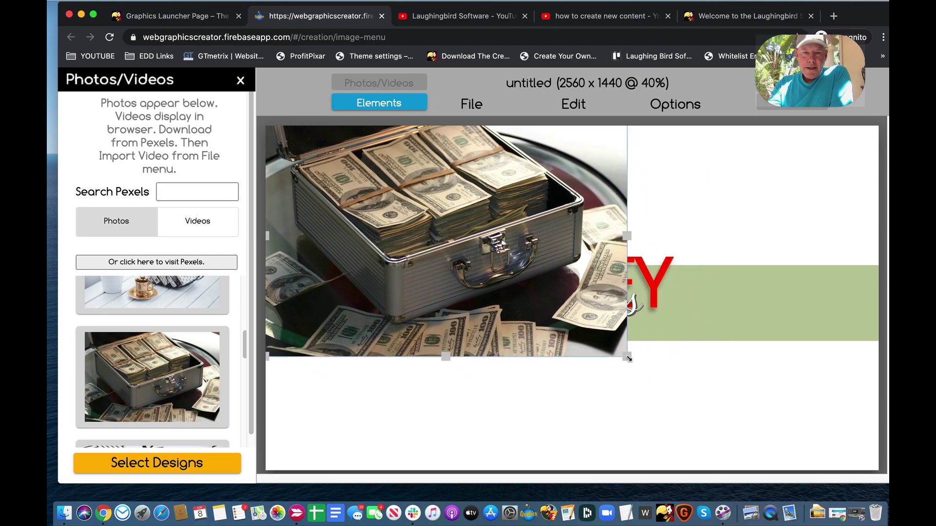
drag(637, 365, 875, 506)
drag(647, 403, 652, 401)
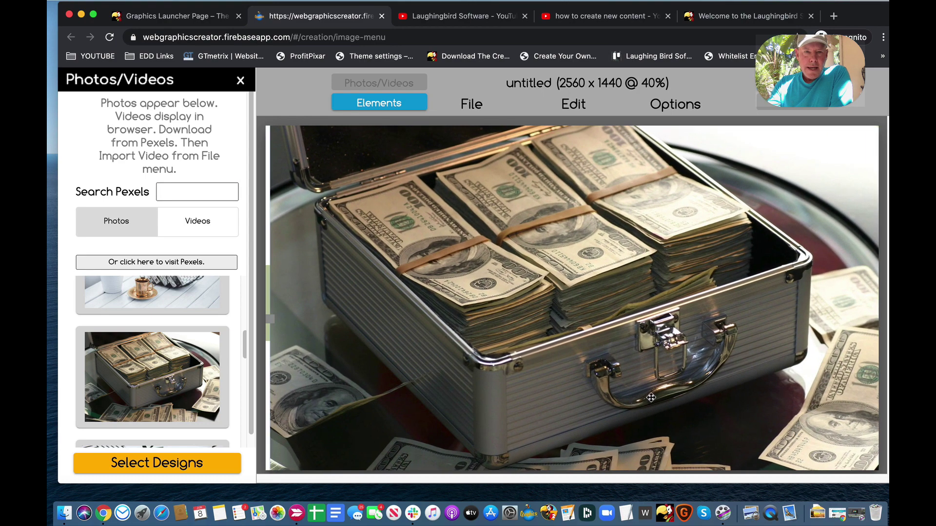
drag(630, 237, 625, 234)
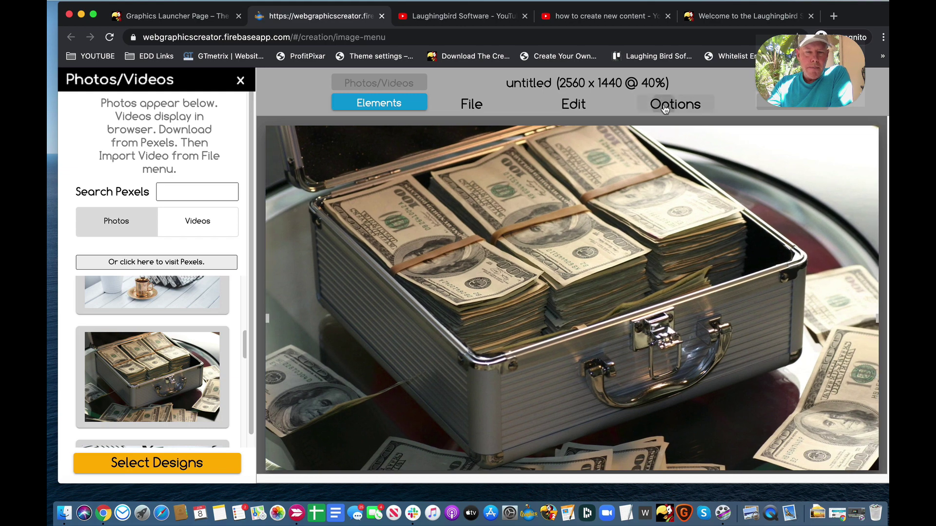
click(665, 109)
click(695, 203)
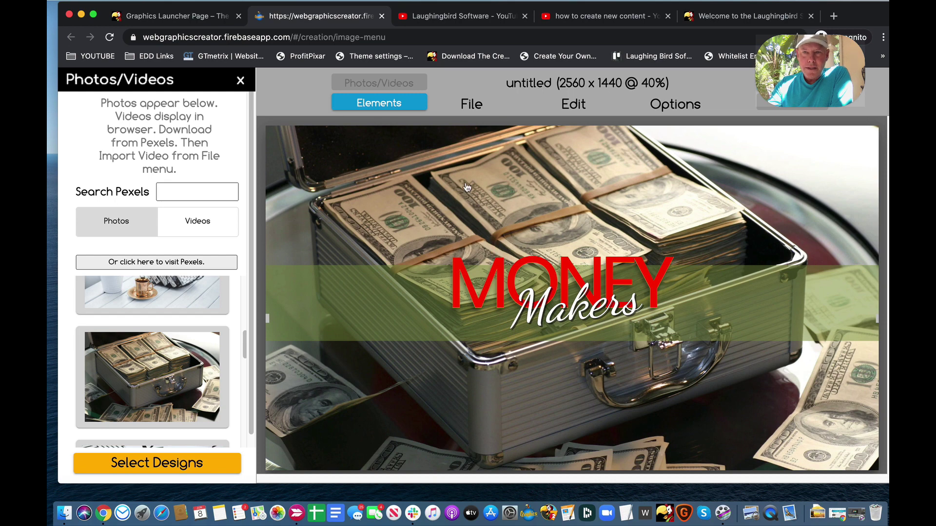
Lower the money photo's opacity to 27 and shift it down-right
click(240, 81)
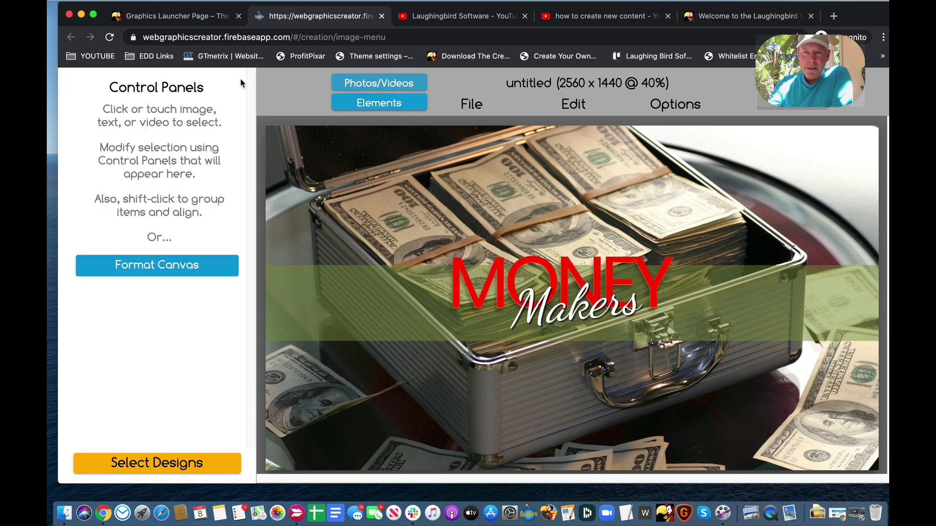
click(385, 166)
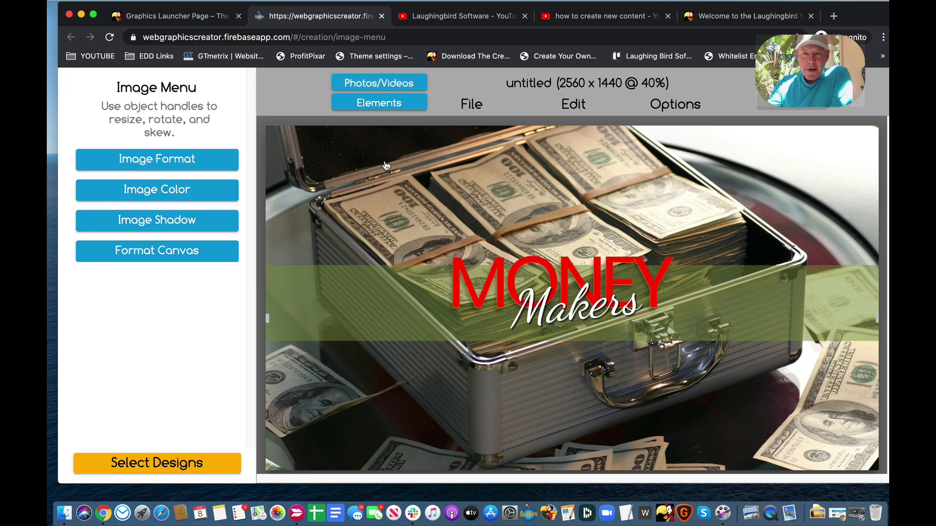
click(175, 164)
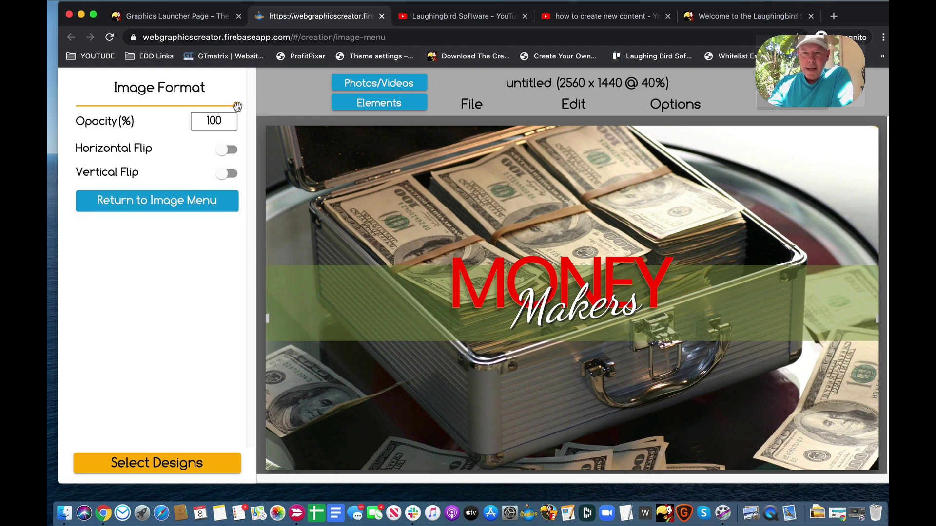
drag(237, 106, 90, 105)
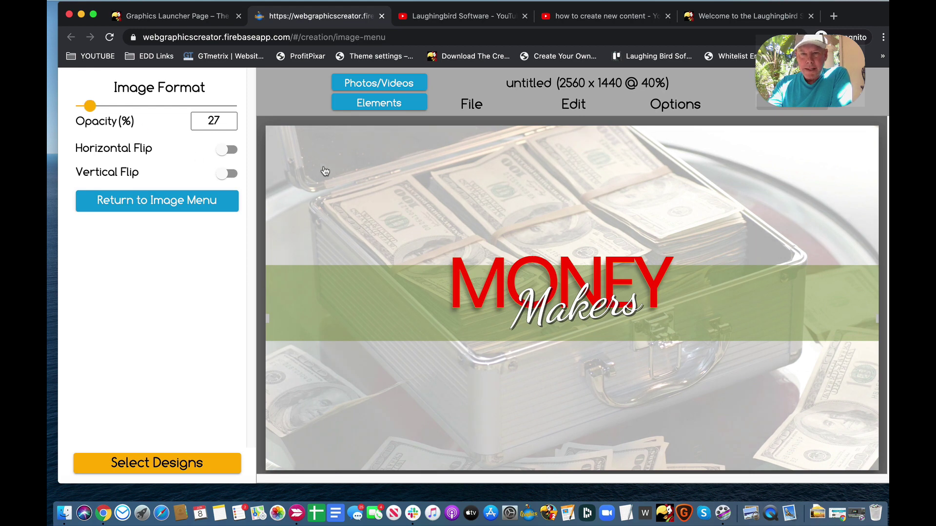
drag(323, 175, 340, 226)
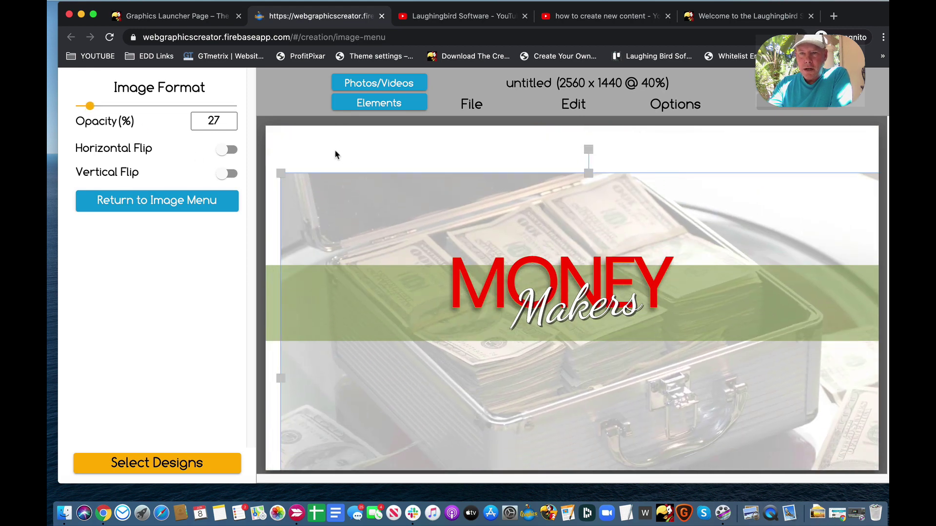
Set the canvas colour to dark green 0F8F00 and restore the photo to 100% opacity
click(457, 153)
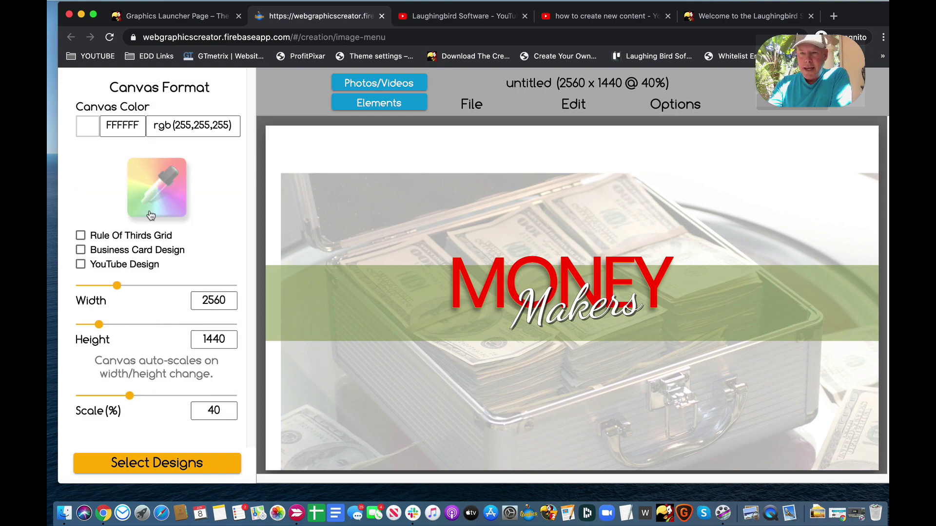
click(86, 133)
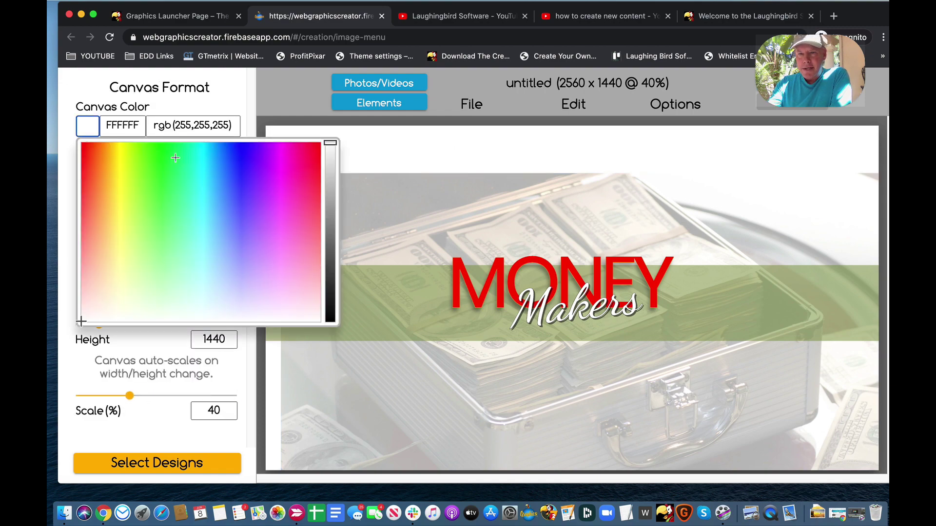
drag(284, 215, 157, 141)
drag(329, 177, 328, 221)
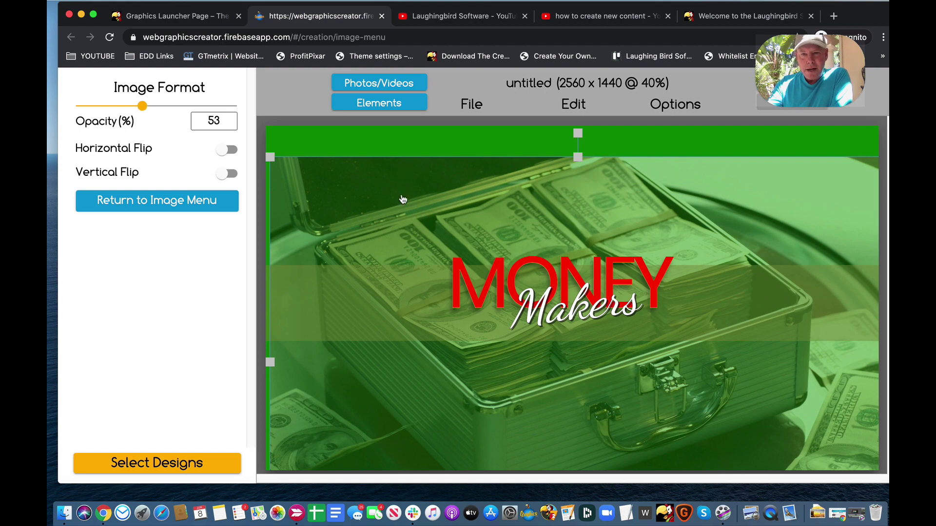
drag(185, 107, 237, 106)
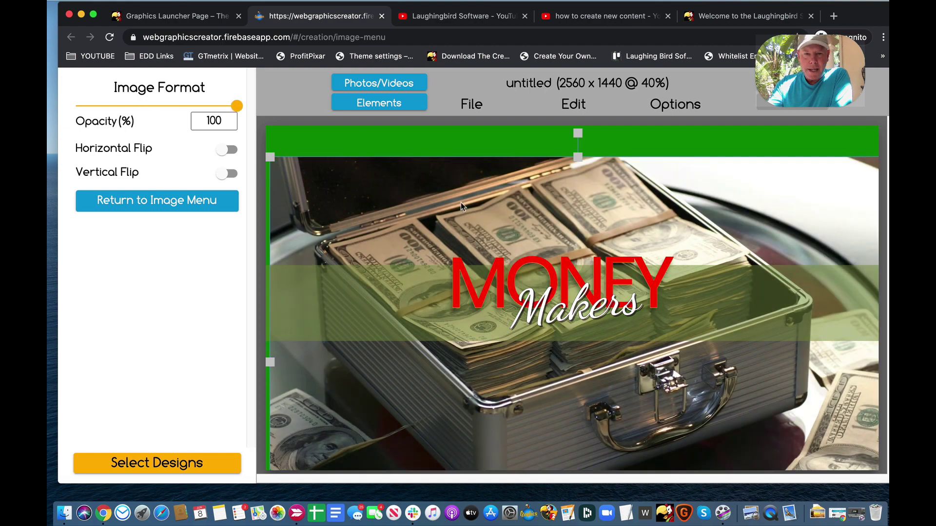
drag(475, 210, 453, 171)
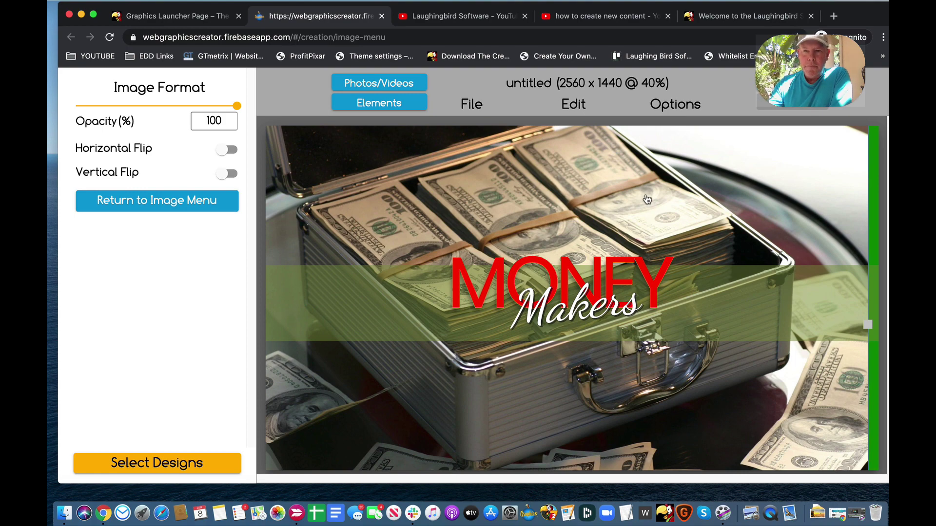
Turn on the rule-of-thirds grid, reposition MONEY and Makers, then turn the grid off
click(166, 202)
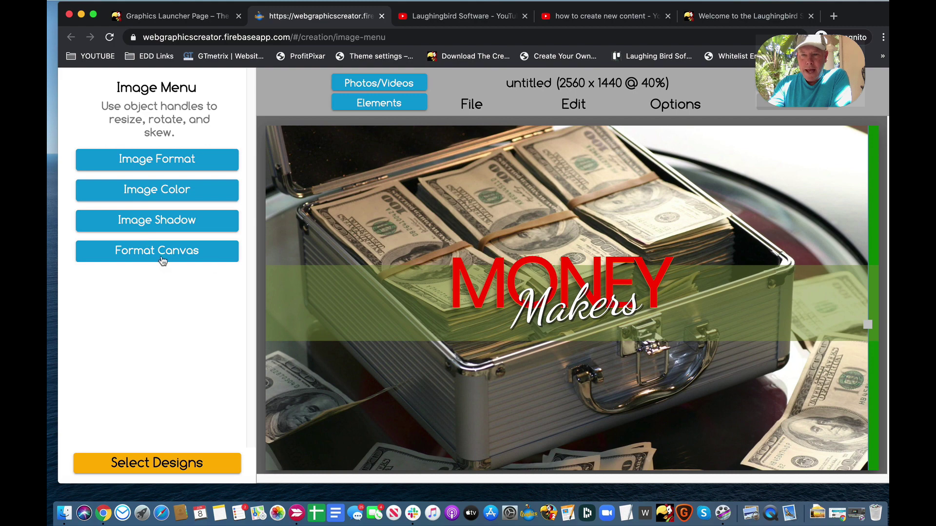
click(155, 253)
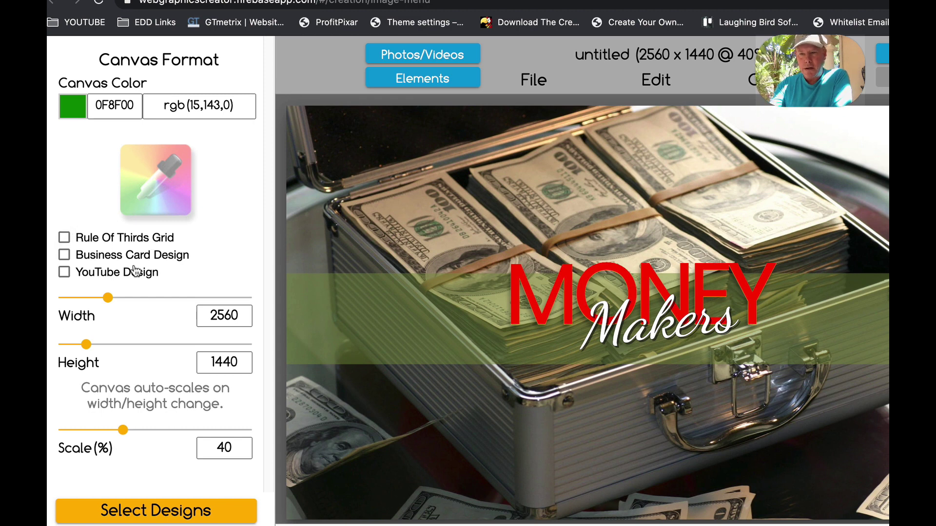
click(64, 238)
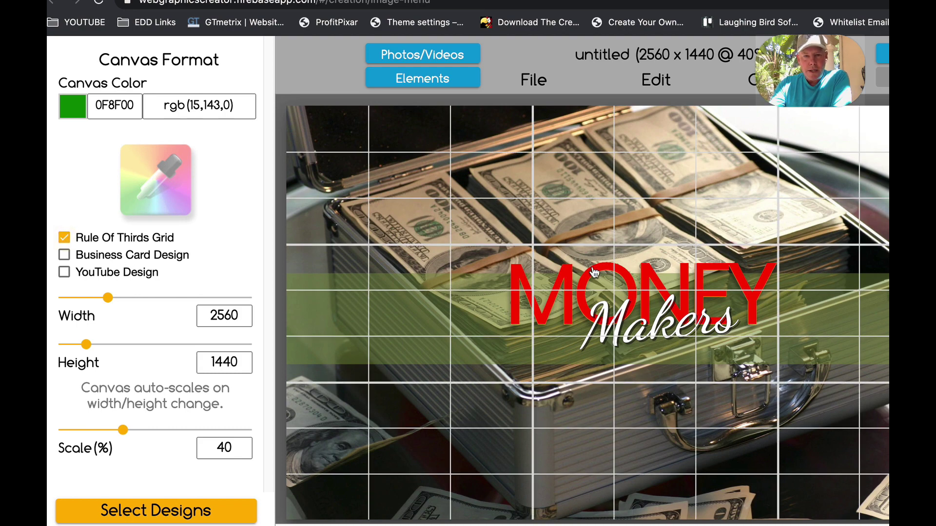
drag(594, 272, 596, 167)
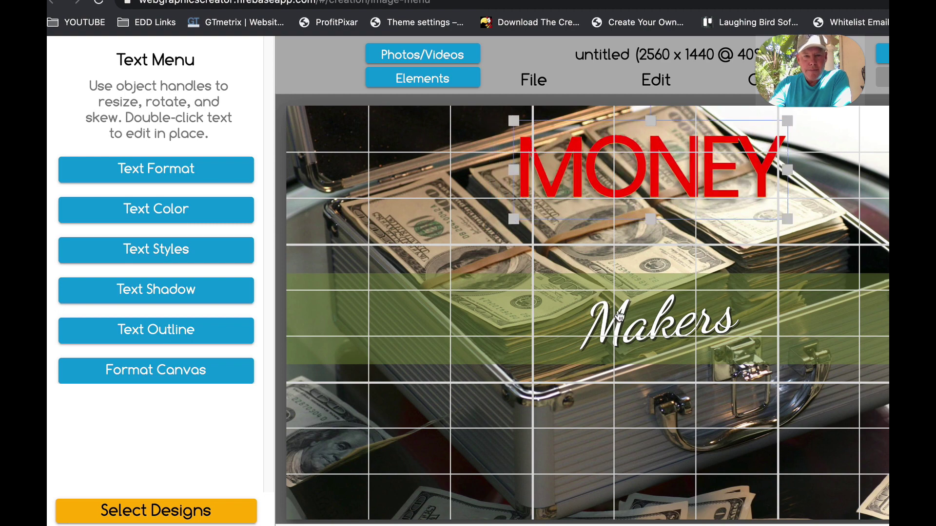
mouse_move(620, 316)
mouse_down()
mouse_move(599, 207)
mouse_move(587, 207)
mouse_move(617, 203)
mouse_move(595, 266)
mouse_move(618, 300)
mouse_move(604, 312)
mouse_up()
drag(640, 182, 631, 218)
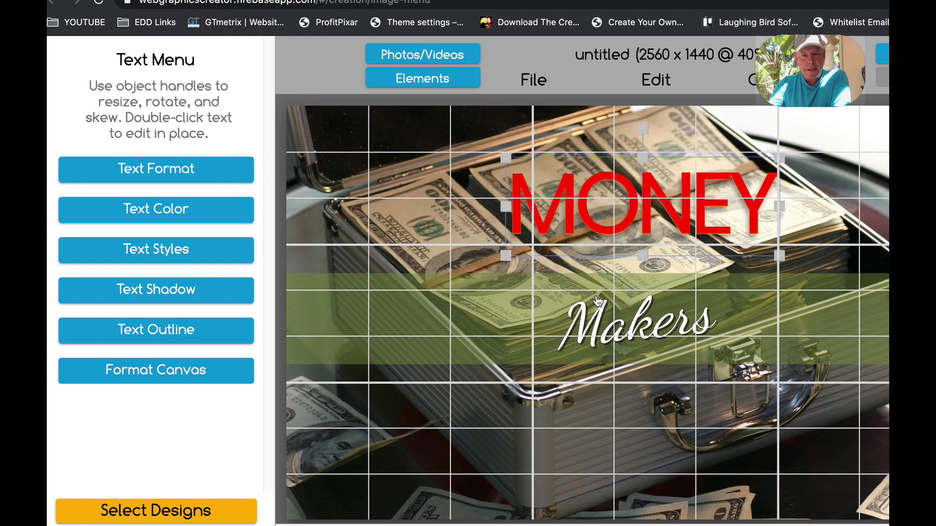
click(224, 271)
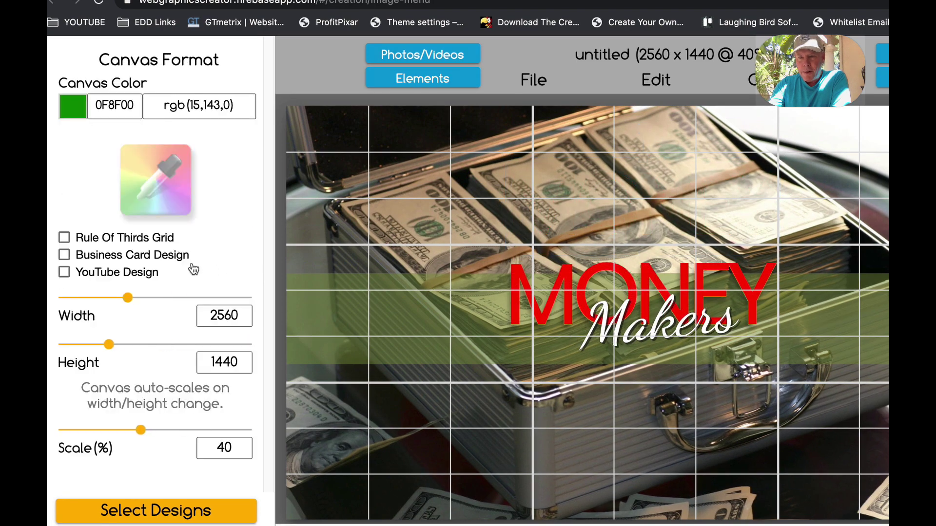
click(64, 239)
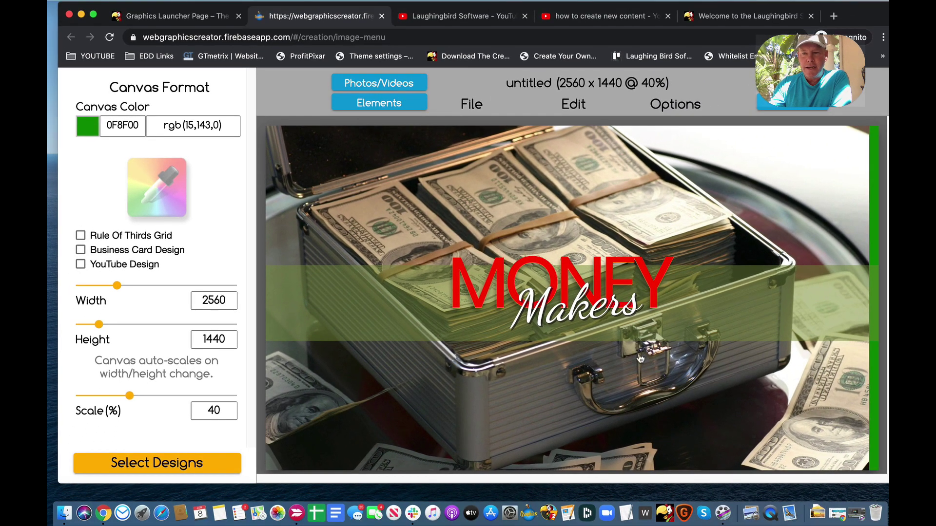
Show the YouTube Design guides and enlarge MONEY and Makers across the text safe area
click(81, 265)
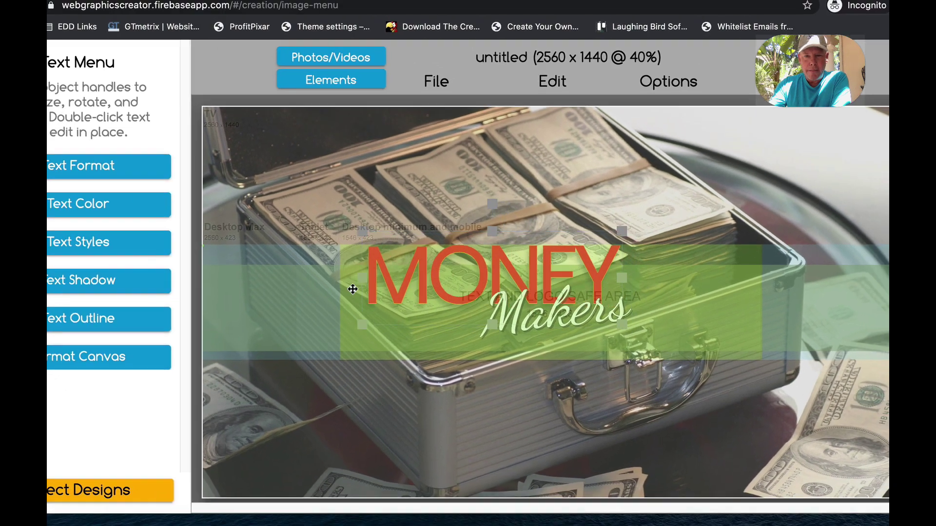
drag(314, 311, 156, 296)
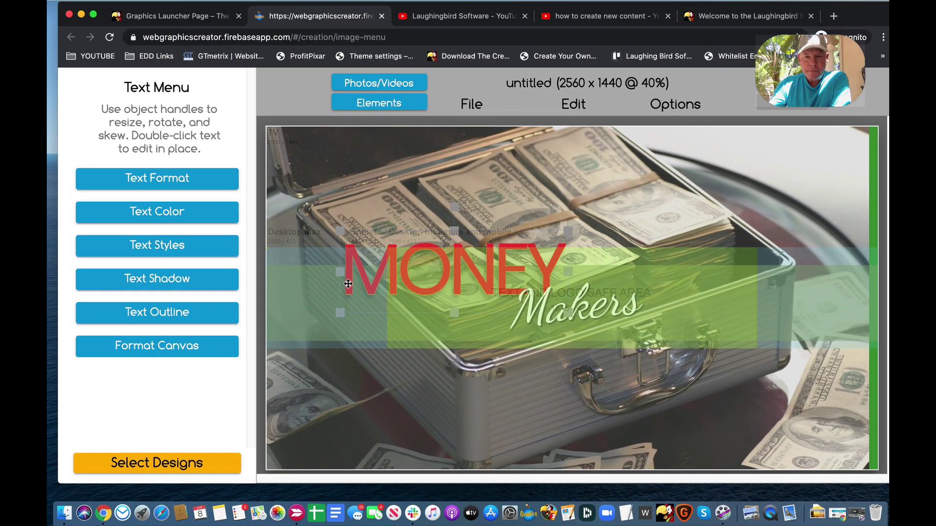
drag(352, 286, 372, 288)
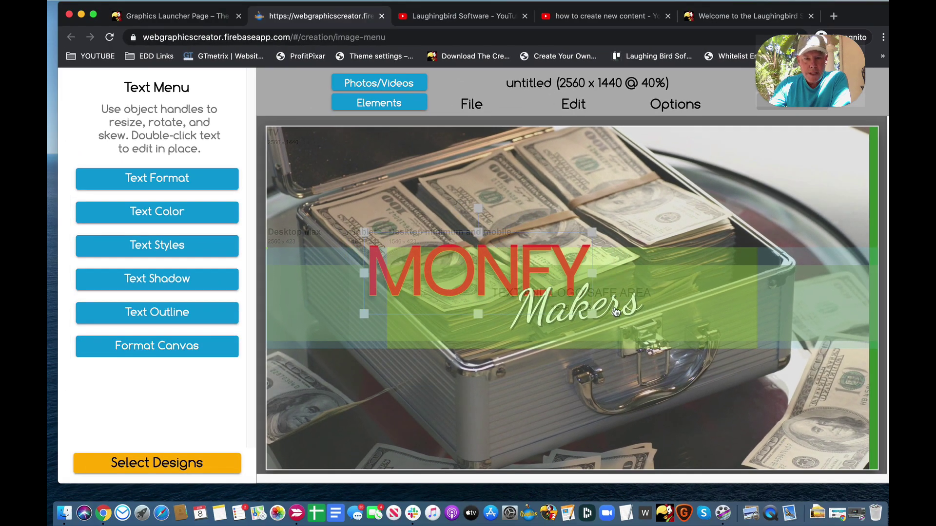
drag(596, 313, 702, 354)
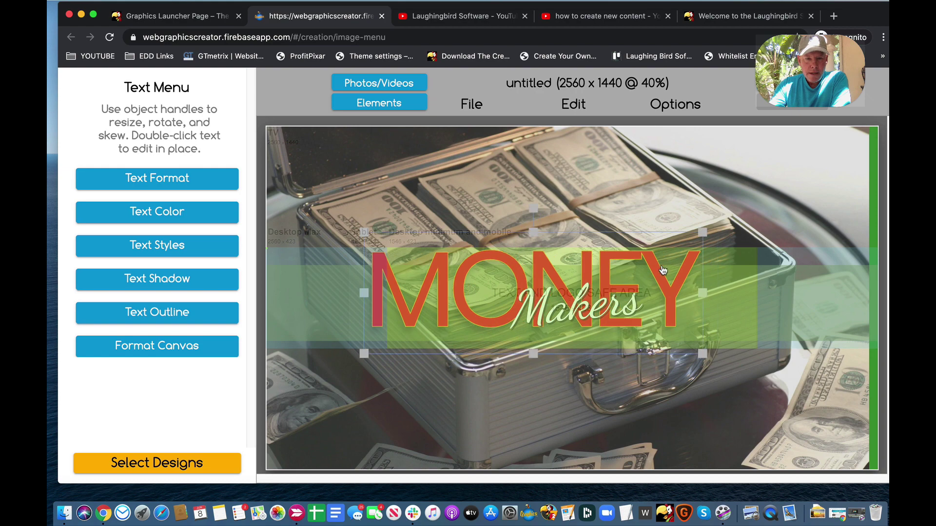
click(602, 303)
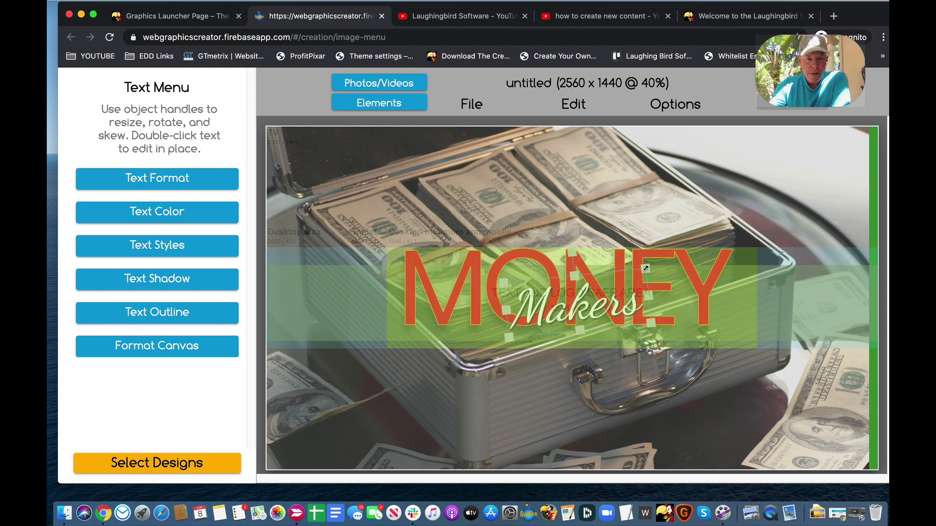
drag(646, 268, 665, 257)
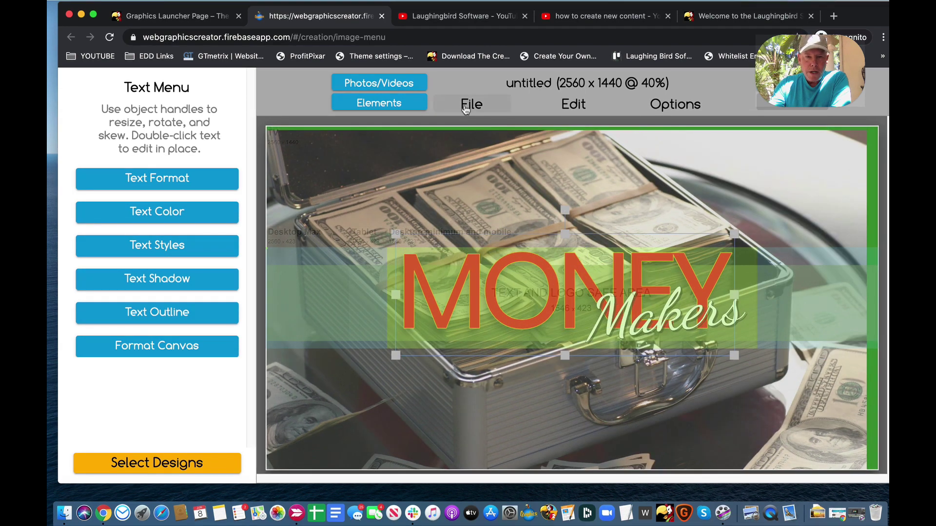
Download the banner as a PNG image named 'MoneyMaker Banner'
click(473, 103)
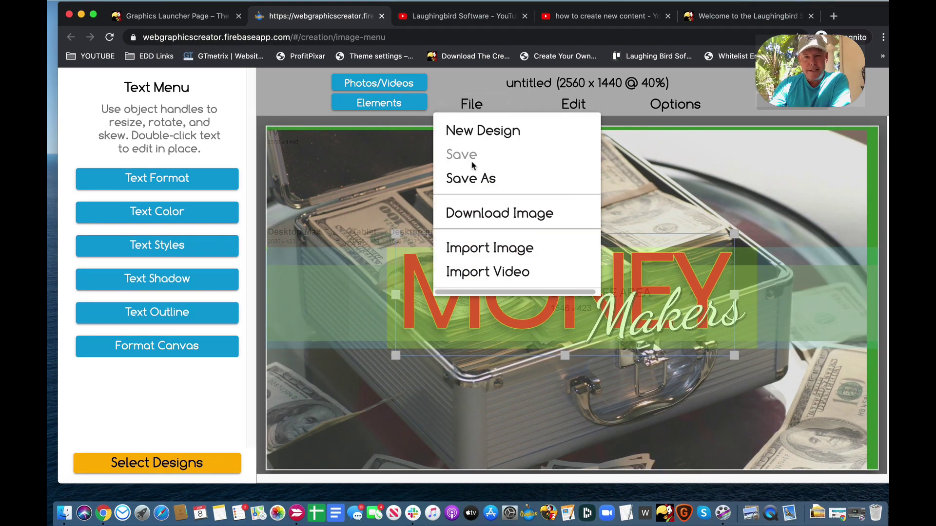
click(471, 213)
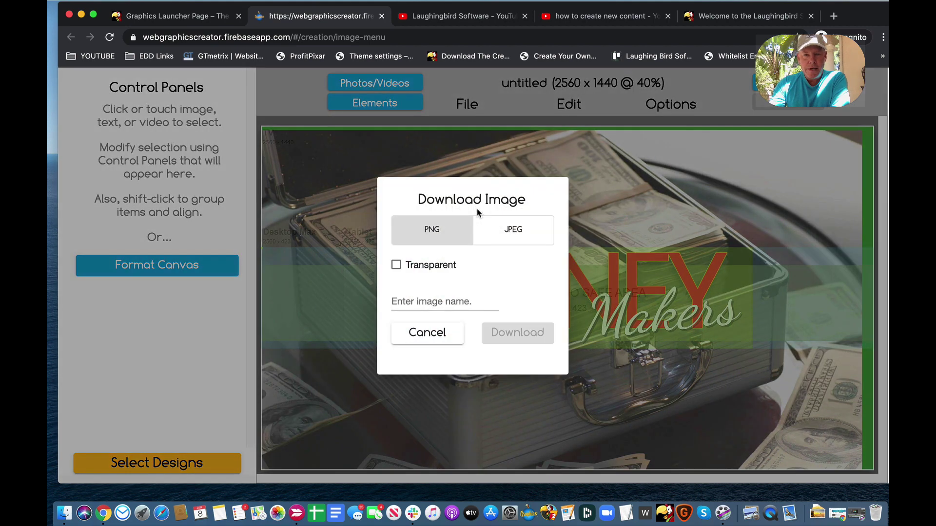
click(441, 296)
text(MoneyMaker Banner)
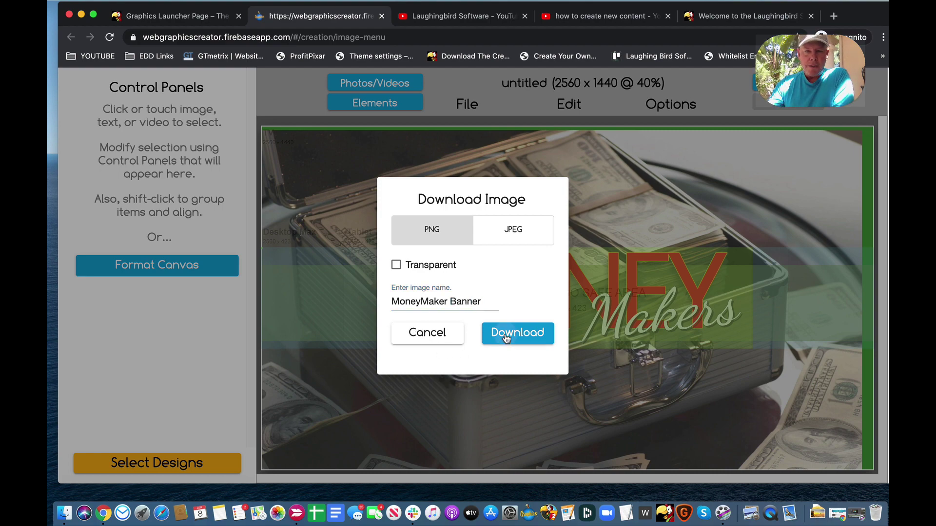
click(507, 336)
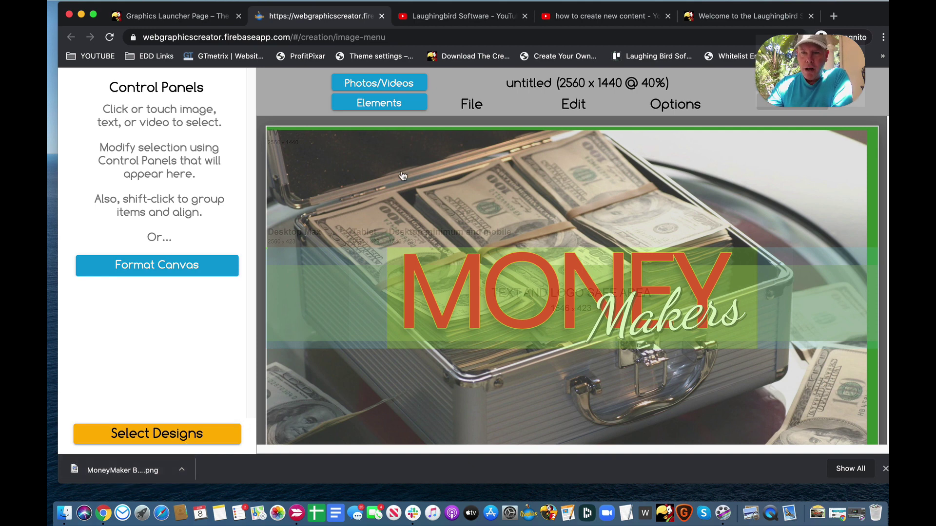
Bring the YouTube channel window to the front and open the channel customization page
click(353, 2)
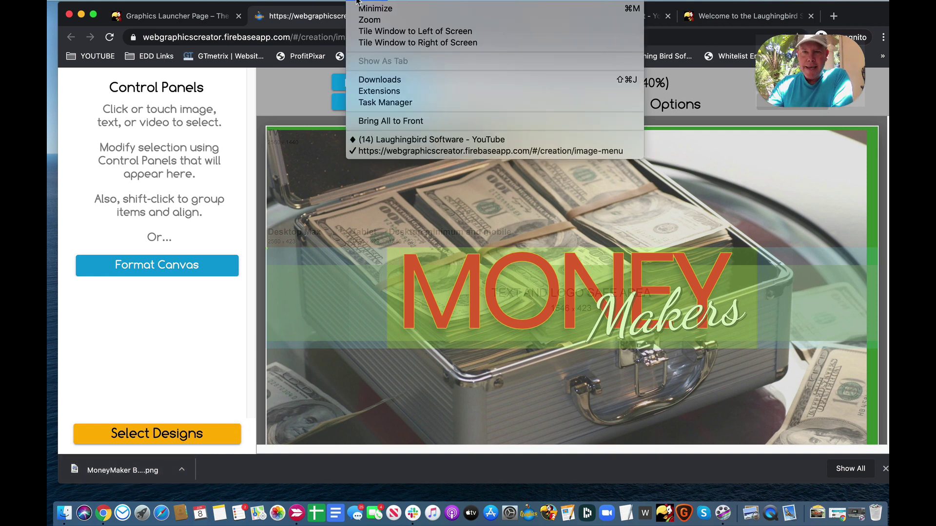
click(407, 141)
drag(538, 29, 538, 19)
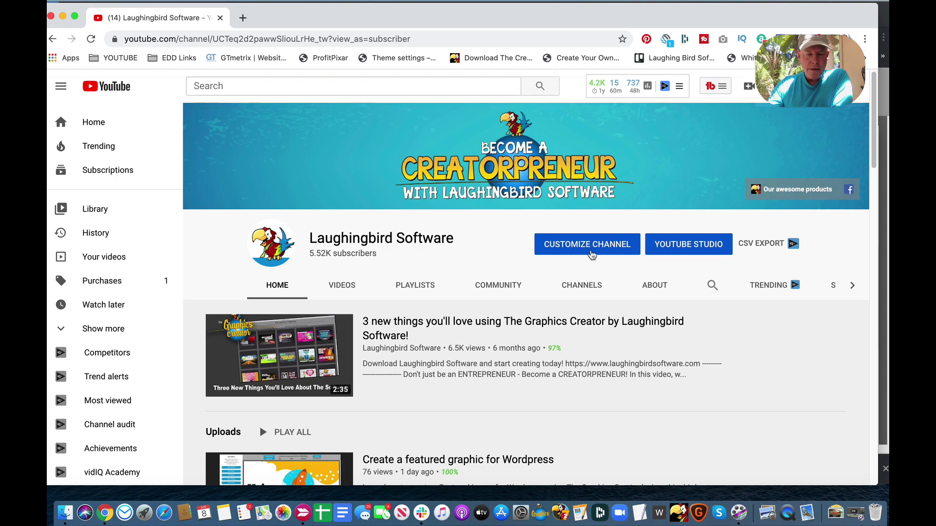
click(592, 250)
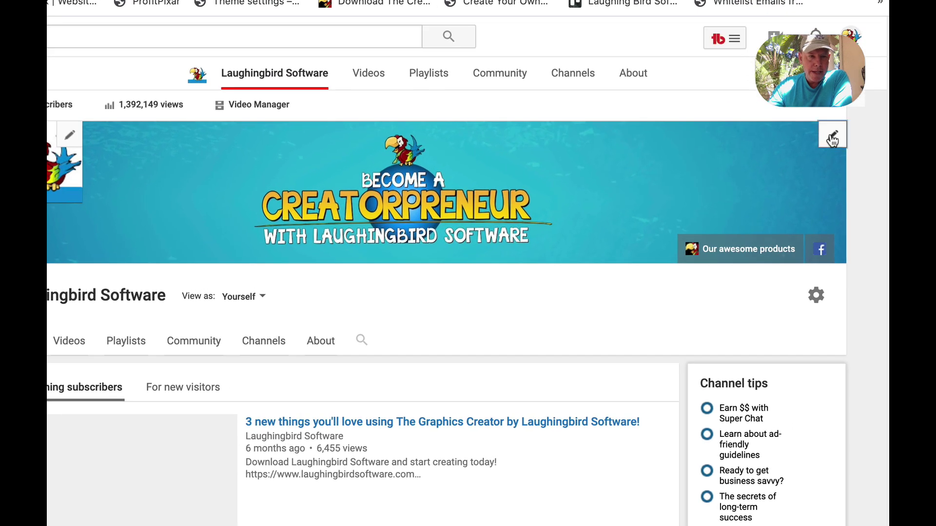
Upload MoneyMaker Banner.png from Downloads as the channel art and confirm it
click(833, 140)
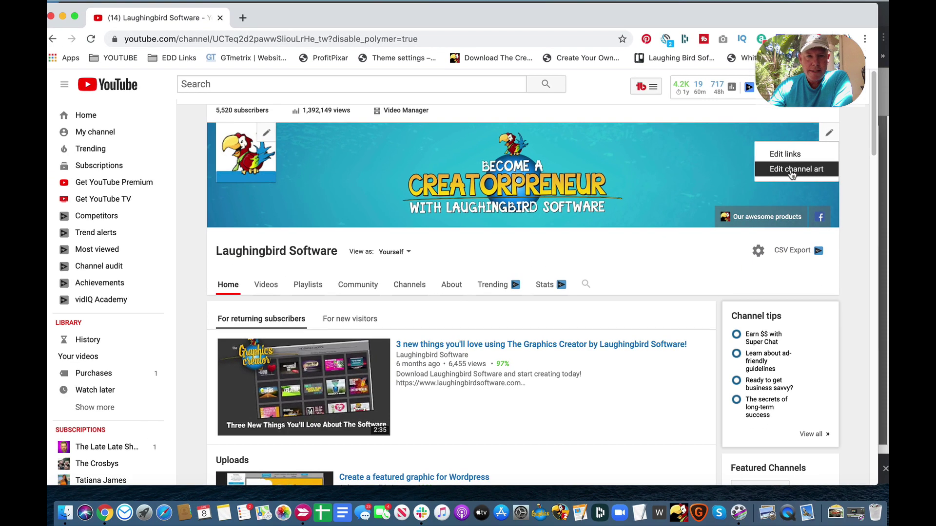
click(782, 159)
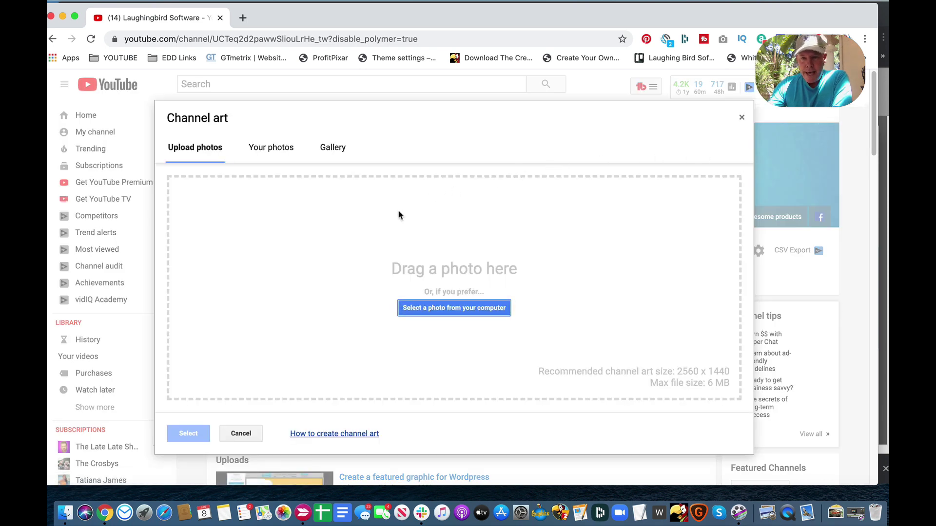
click(442, 312)
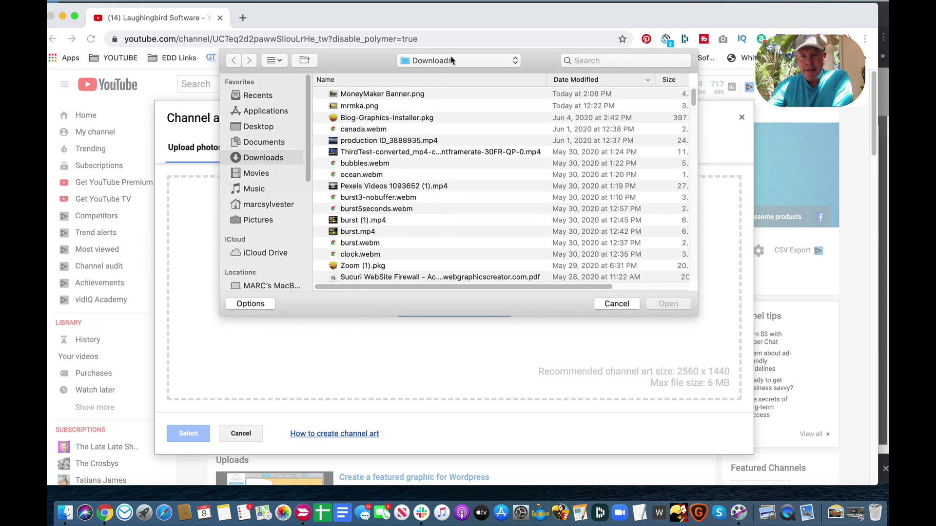
click(379, 94)
click(668, 304)
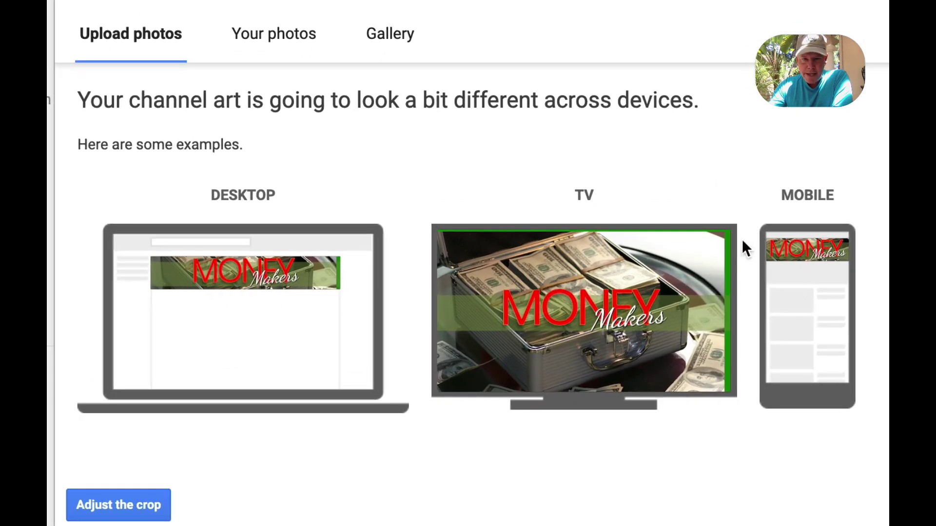
click(136, 502)
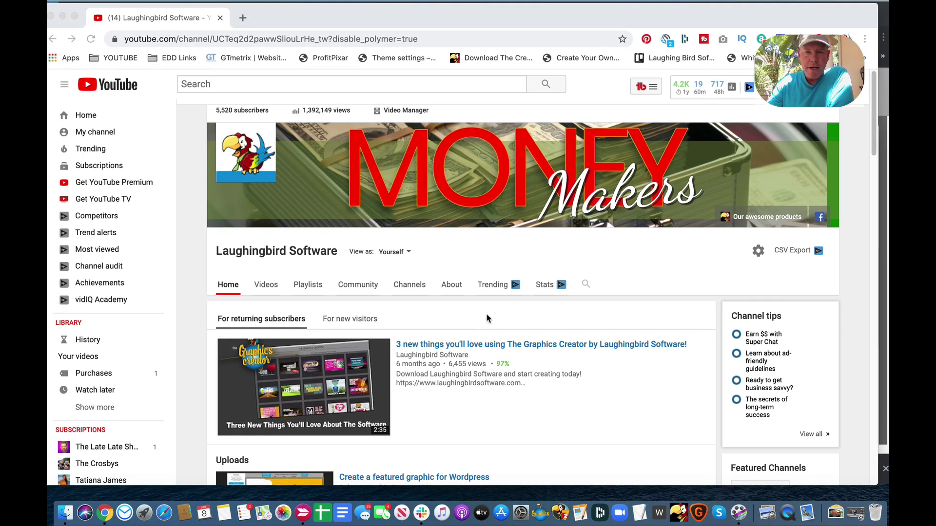
scroll(487, 317, down, 3)
scroll(486, 315, down, 3)
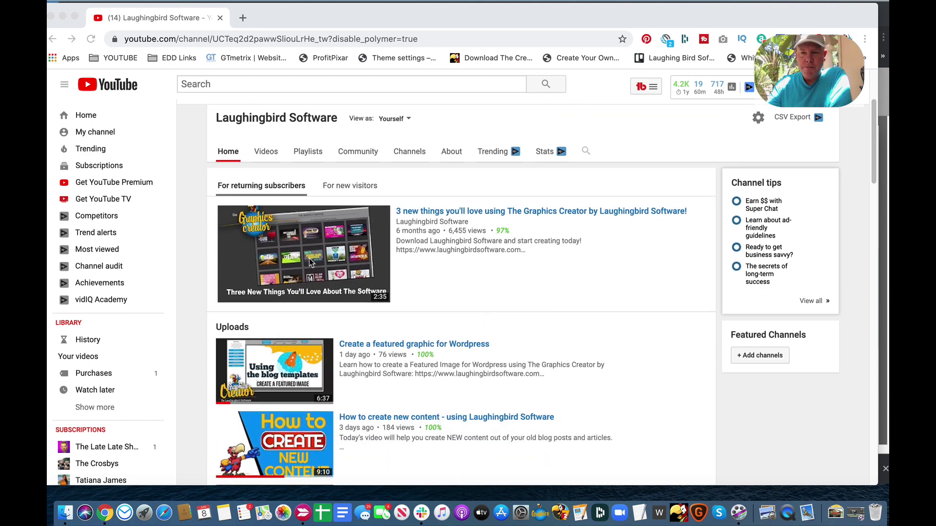
scroll(311, 262, down, 4)
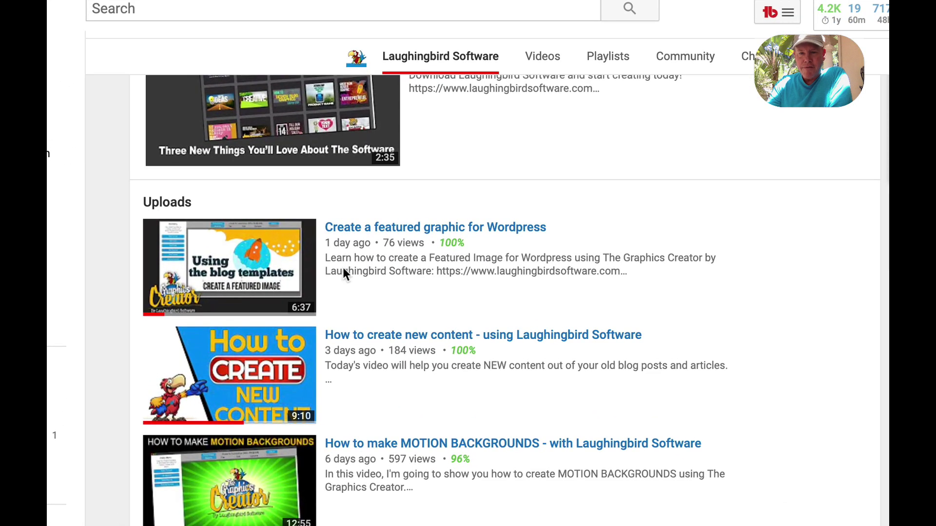
scroll(235, 305, down, 2)
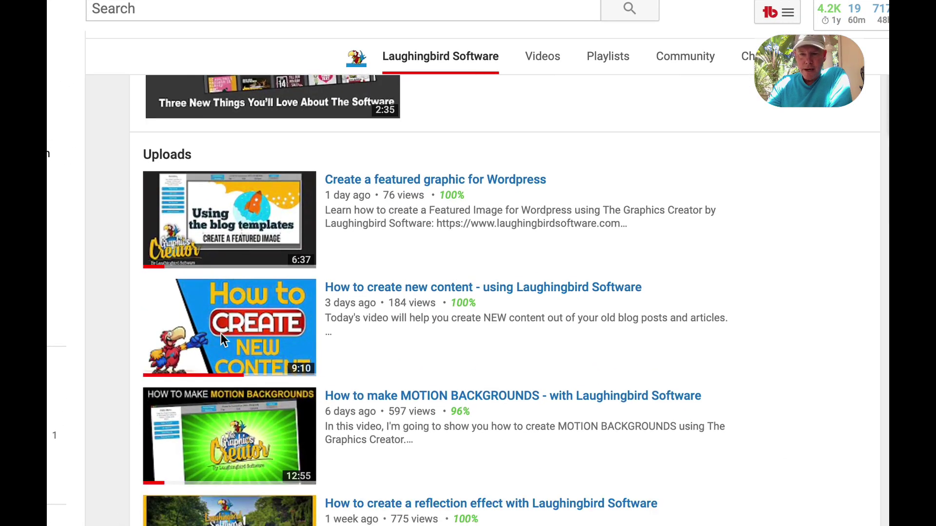
scroll(219, 336, down, 2)
scroll(214, 415, down, 4)
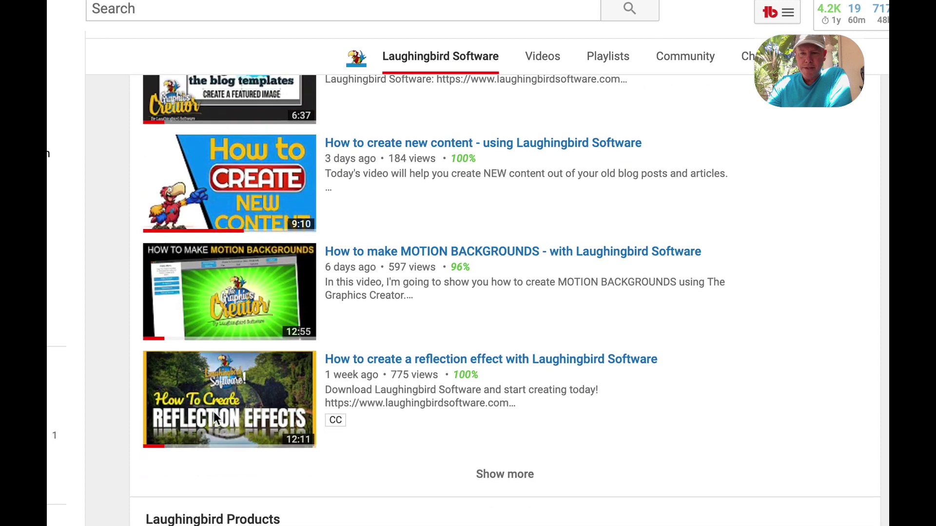
scroll(216, 415, down, 3)
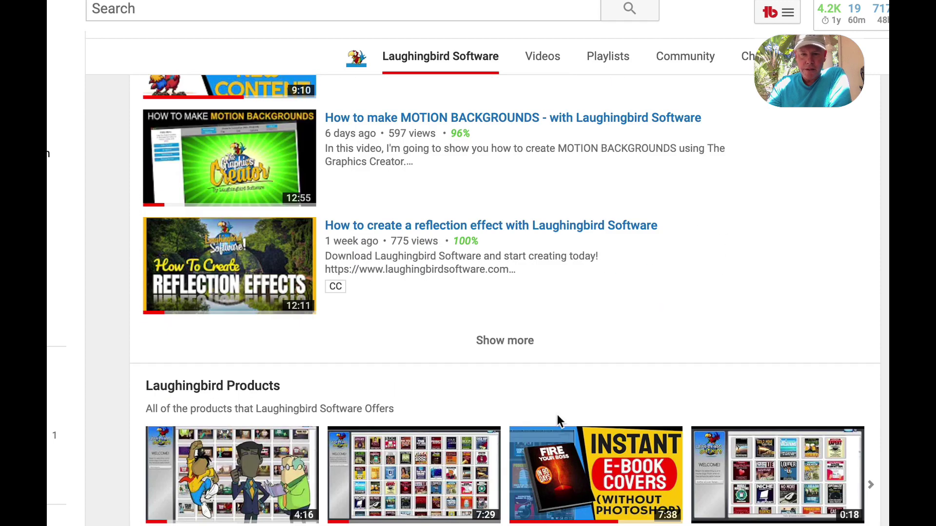
scroll(518, 394, up, 6)
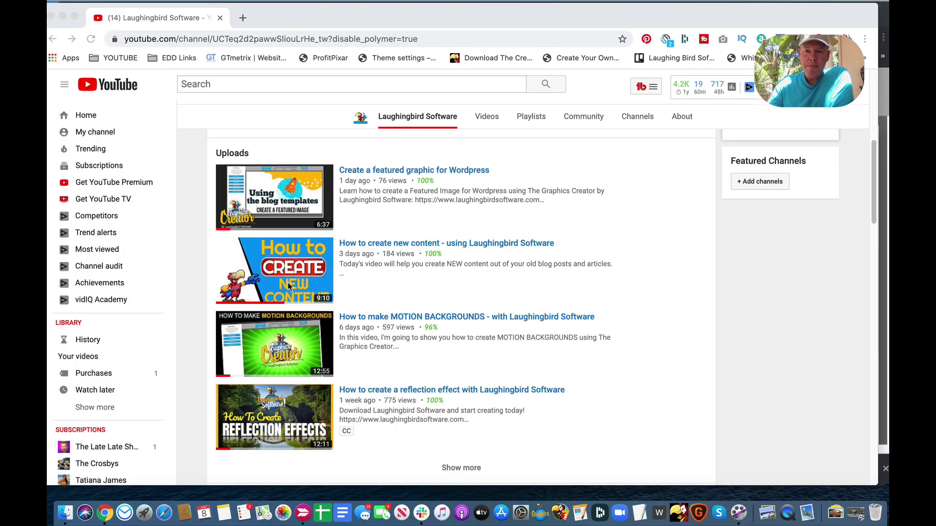
scroll(288, 263, up, 2)
scroll(291, 242, up, 3)
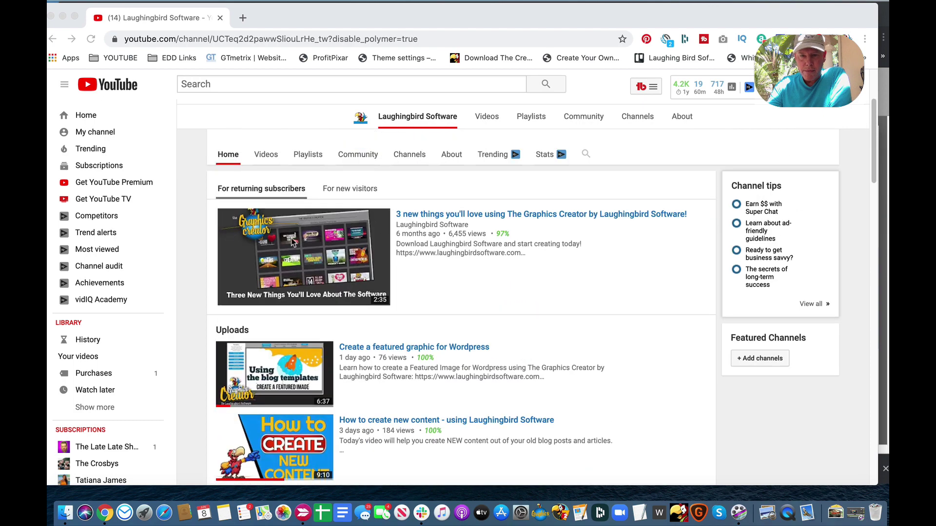
scroll(291, 242, down, 3)
scroll(291, 243, up, 5)
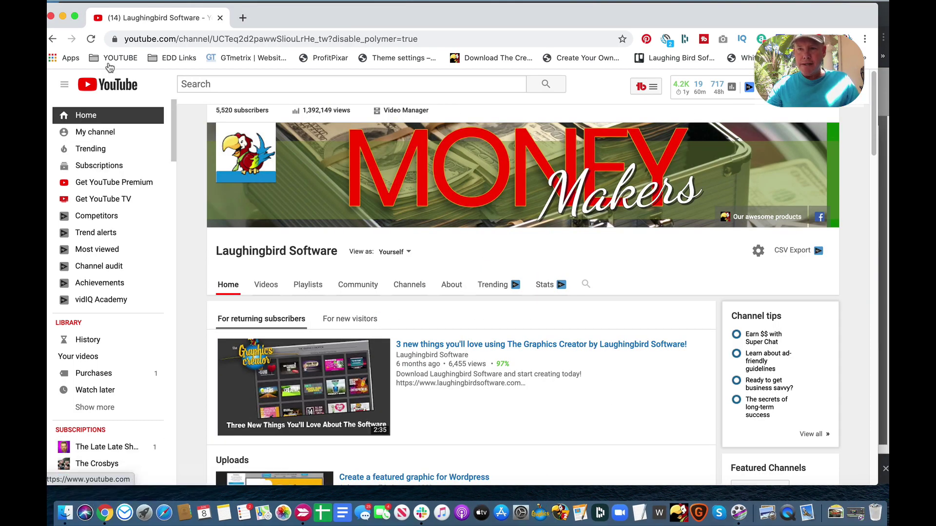
Open a new incognito window and load youtube.com
click(128, 4)
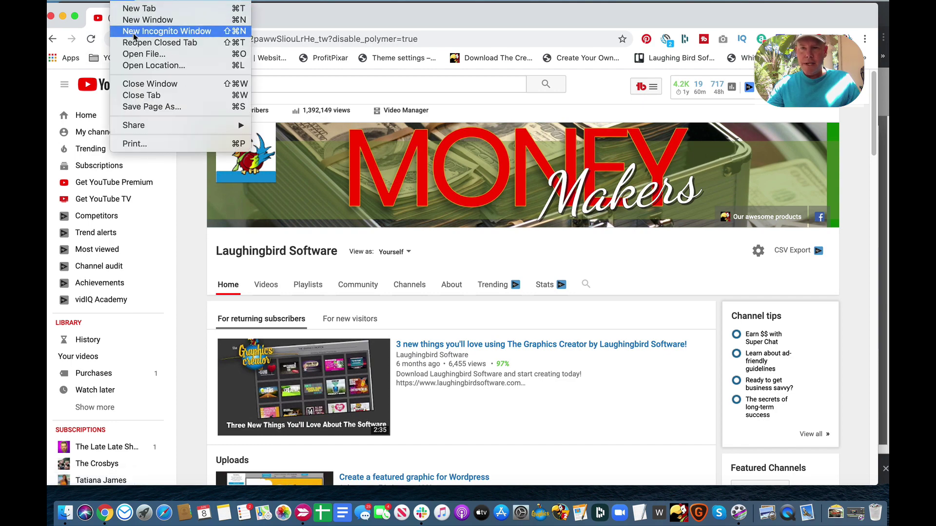
click(133, 33)
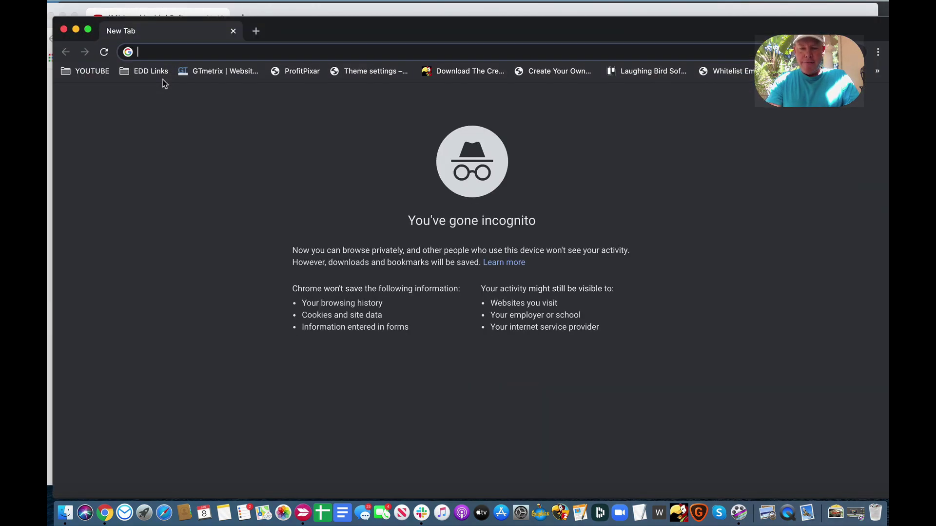
text(you)
key(Return)
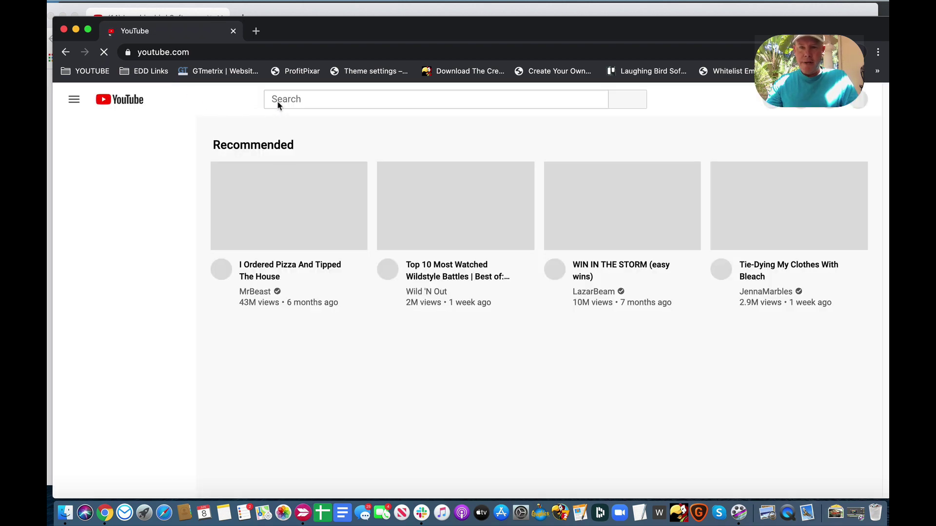
Search YouTube for 'how to create new content' and scroll down to the Laughingbird result
click(267, 99)
text(how to cr)
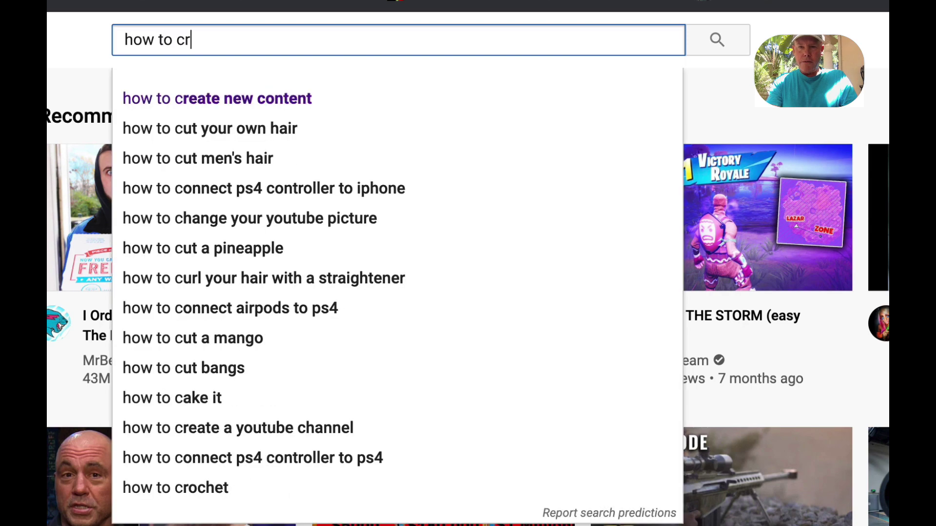
text(eate new content)
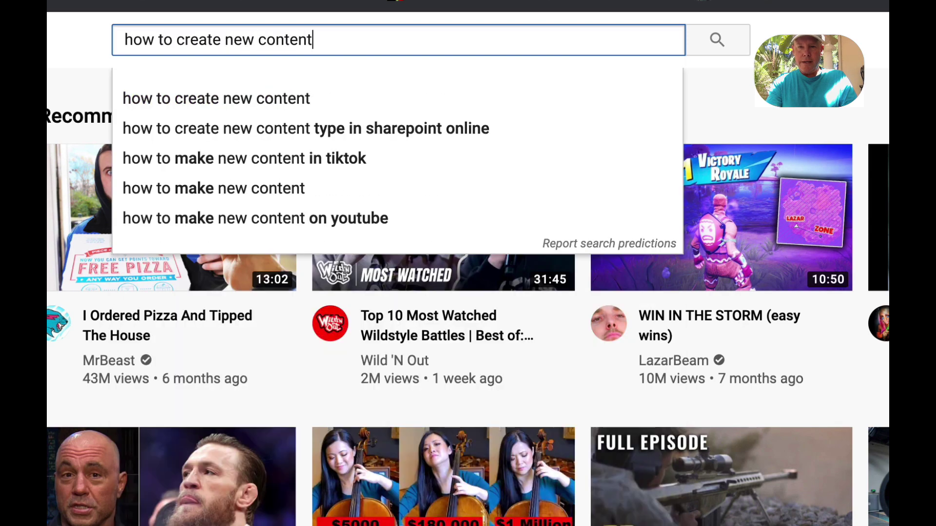
key(Return)
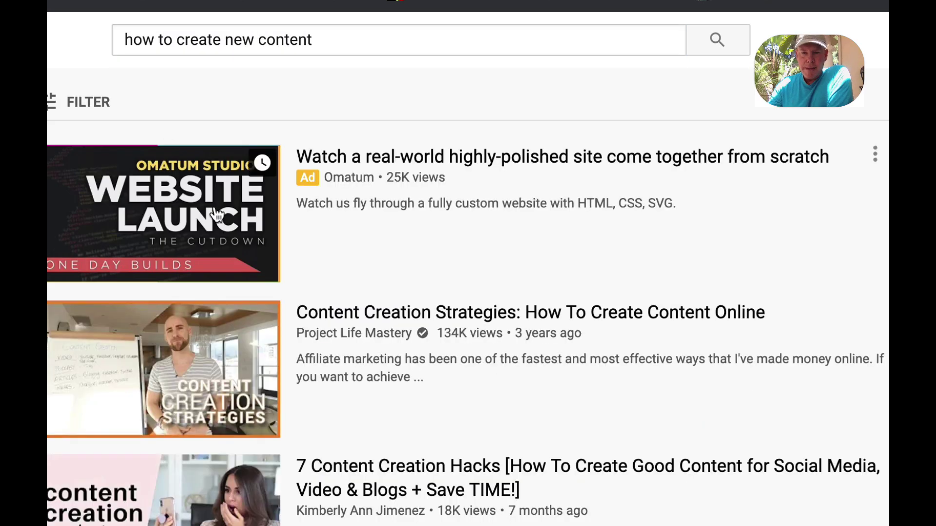
scroll(249, 239, down, 2)
scroll(249, 239, down, 8)
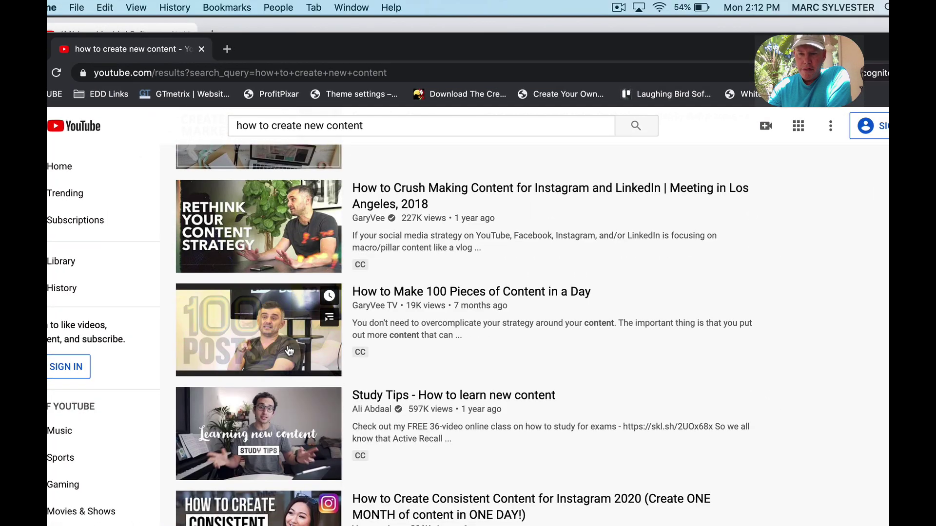
scroll(290, 345, down, 2)
scroll(293, 361, down, 2)
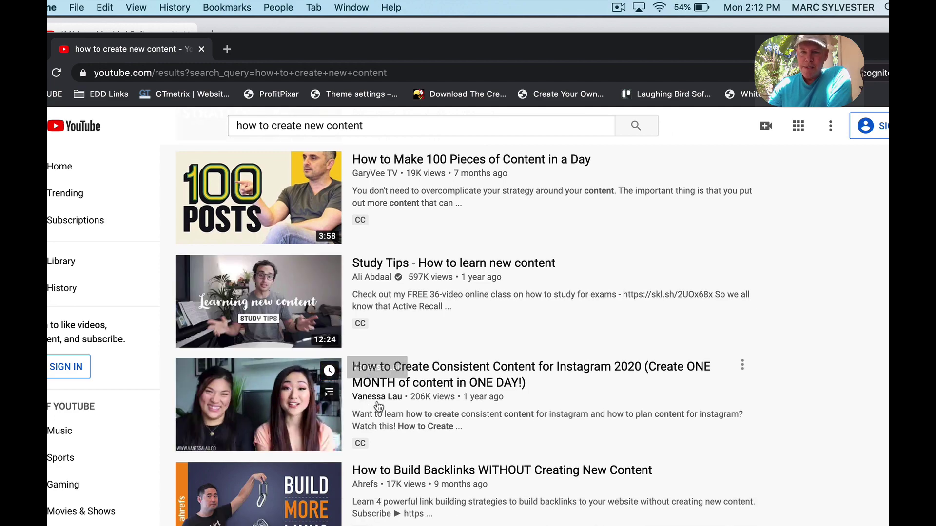
scroll(280, 378, down, 2)
scroll(280, 378, down, 6)
scroll(284, 378, down, 10)
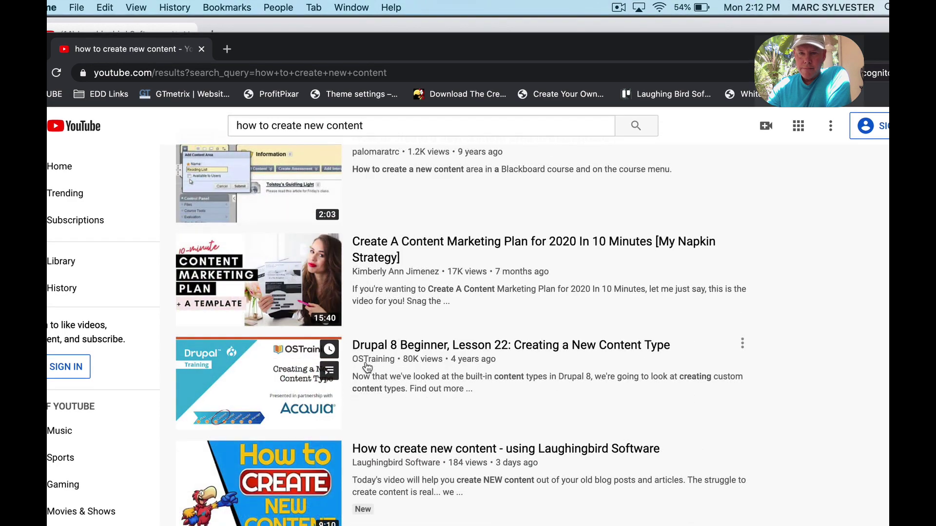
scroll(367, 367, down, 1)
scroll(368, 368, down, 2)
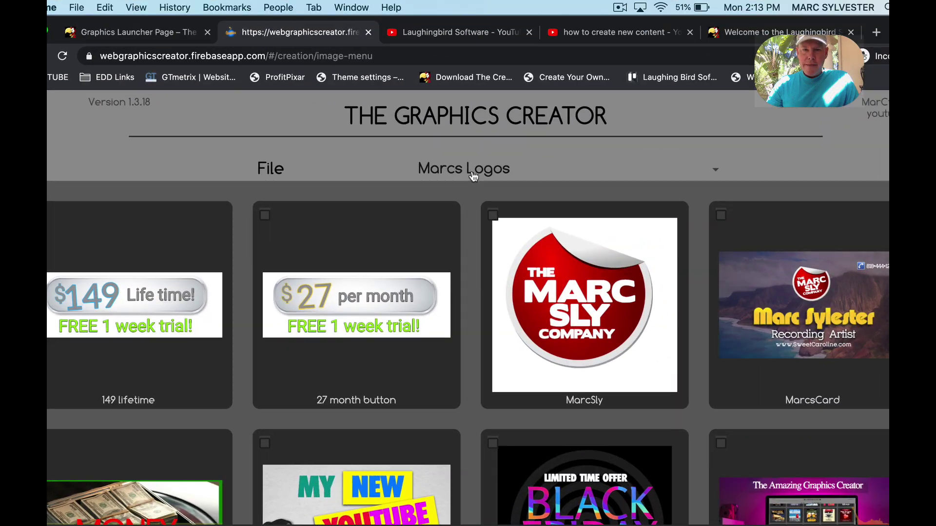
Switch the template library to YouTube Thumbnail (1280 x 760) and browse its templates
click(472, 170)
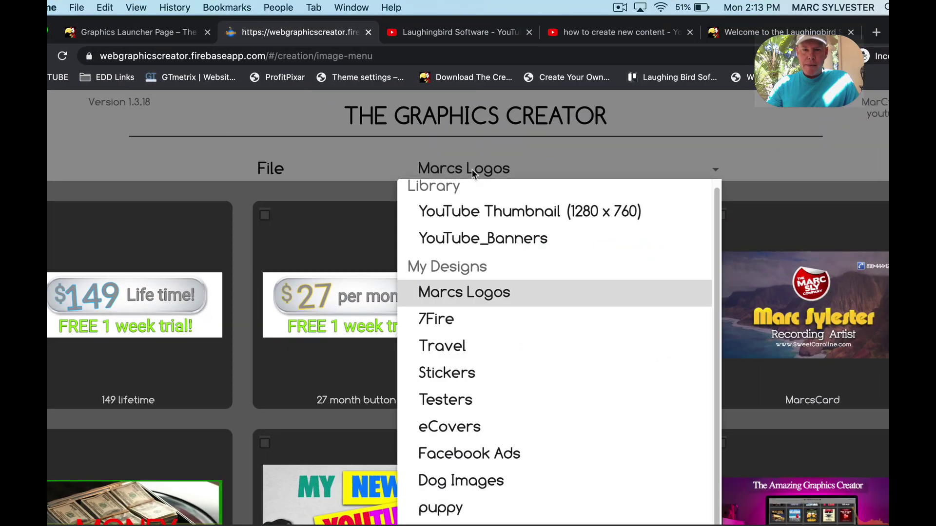
click(484, 213)
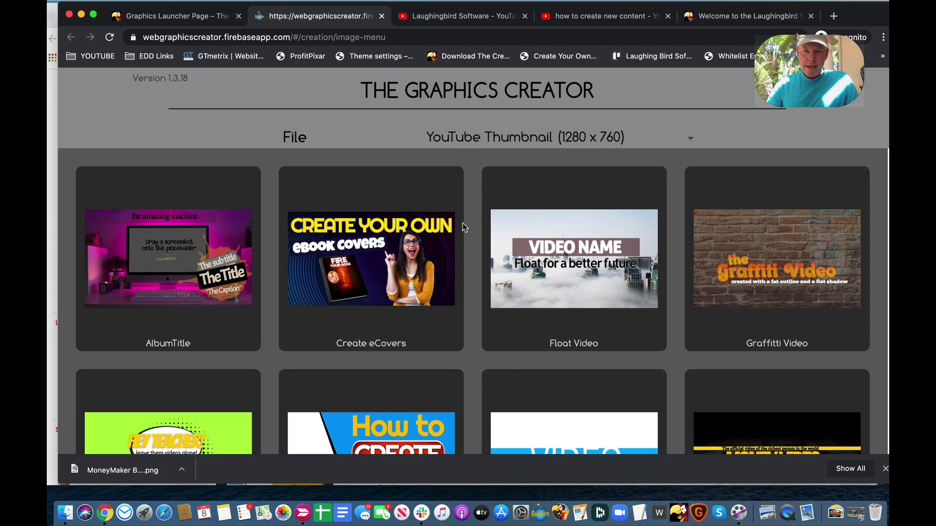
scroll(463, 227, down, 3)
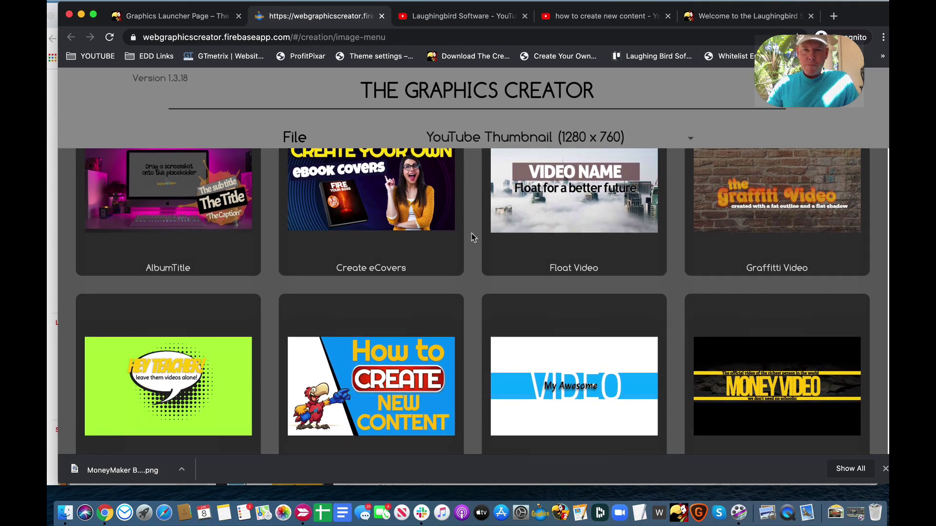
scroll(472, 236, down, 2)
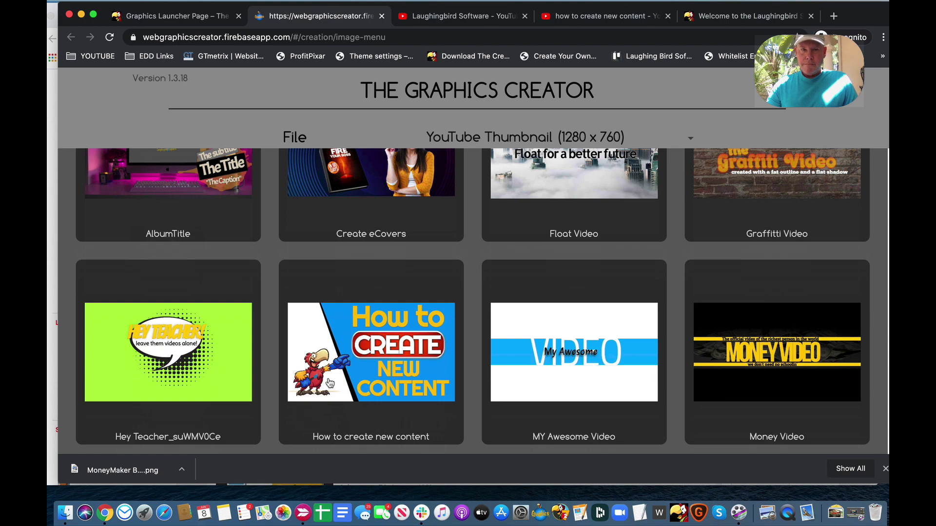
scroll(330, 383, down, 5)
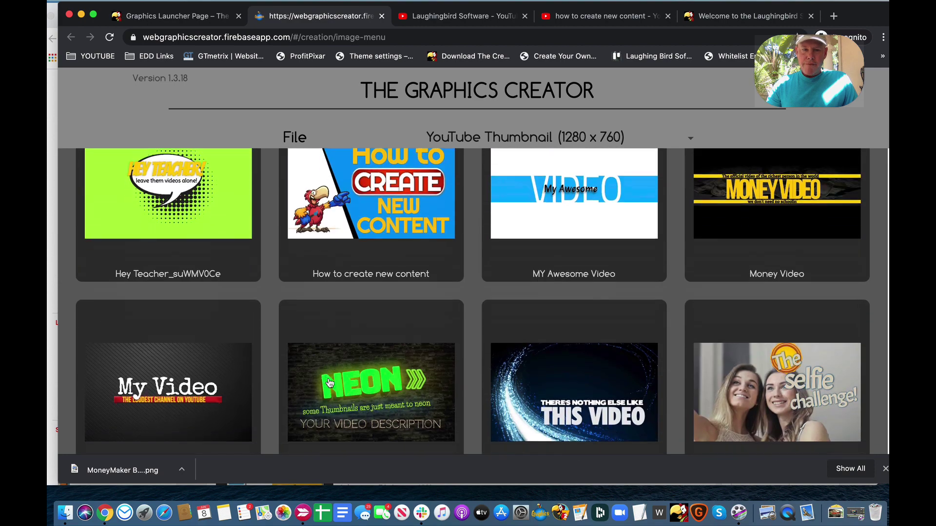
scroll(330, 383, down, 5)
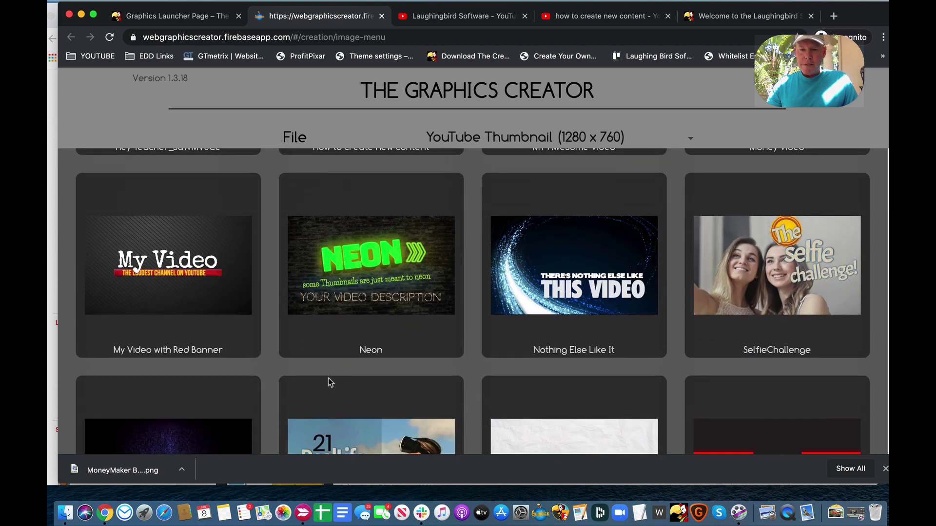
scroll(330, 383, down, 1)
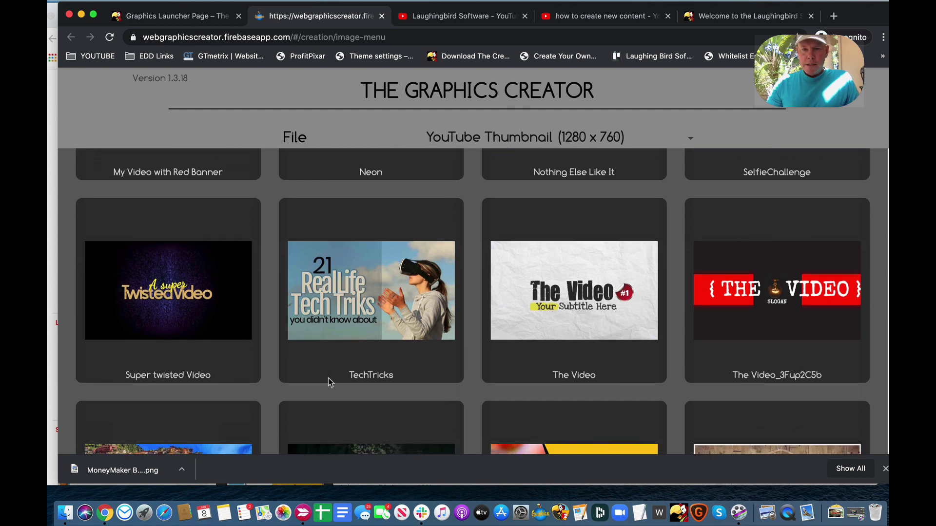
scroll(330, 383, down, 1)
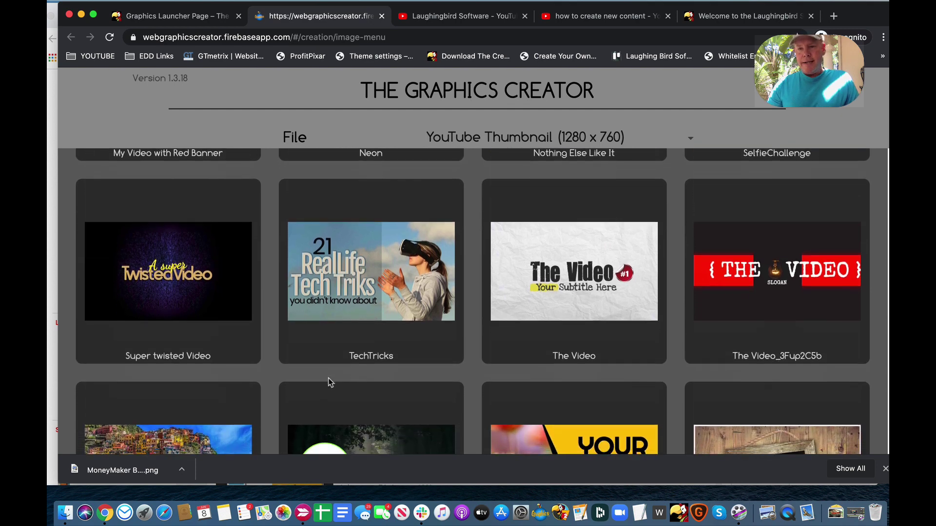
Open the TechTricks template, delete the '21' text, and reposition the overlay and headline
click(400, 269)
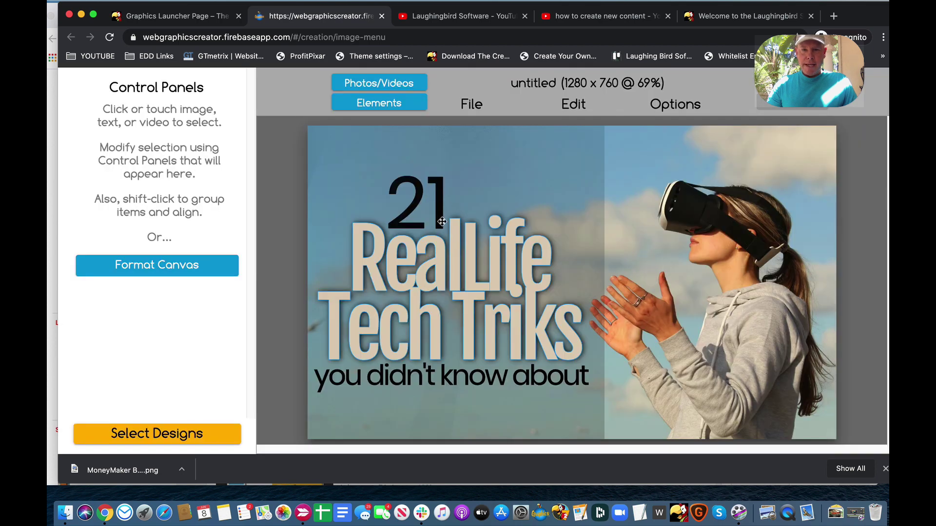
click(442, 222)
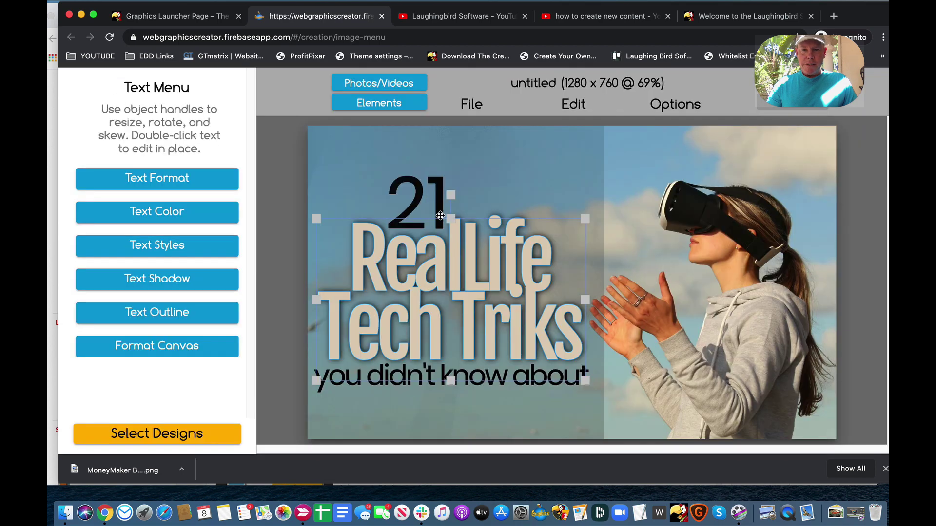
click(437, 181)
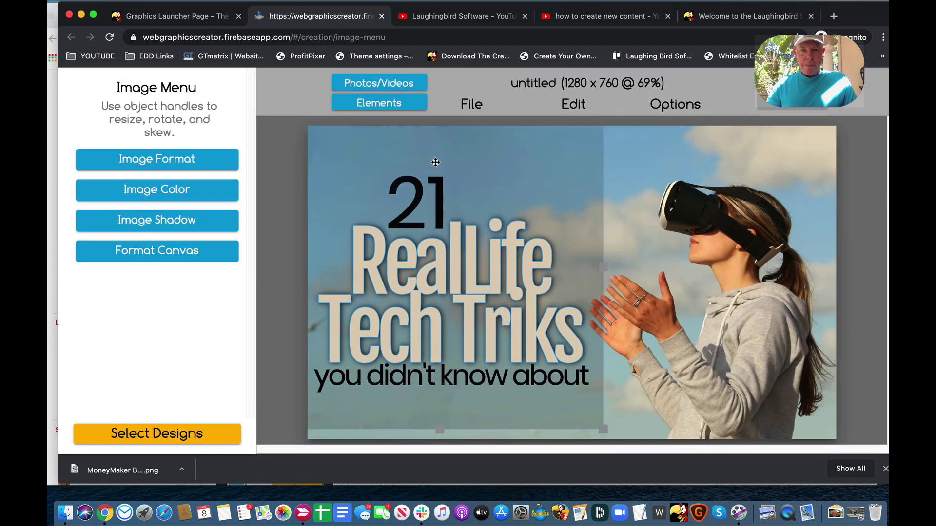
drag(441, 192, 587, 208)
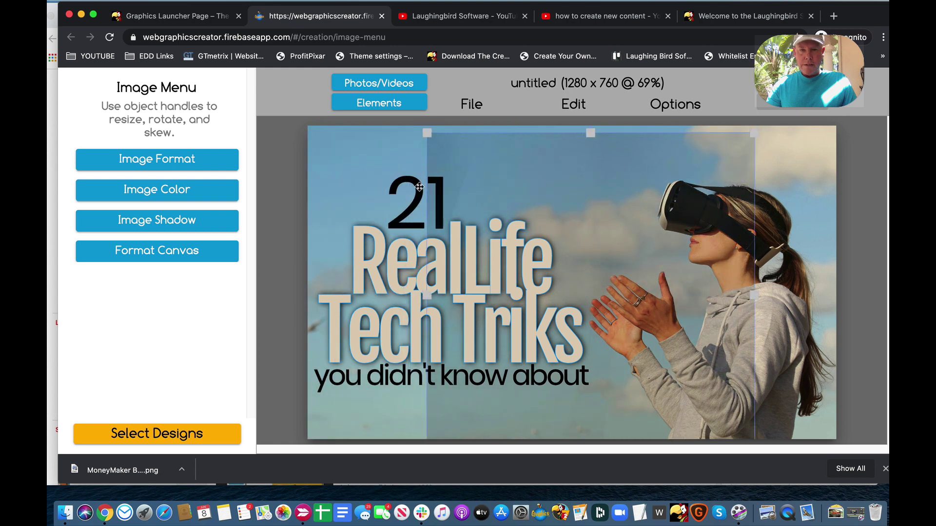
drag(417, 186, 395, 166)
key(Delete)
drag(494, 167, 354, 150)
drag(467, 257, 454, 195)
Change the headline to 'money tricks' and the subtitle to 'You need to know'
double_click(454, 194)
text(money tricks)
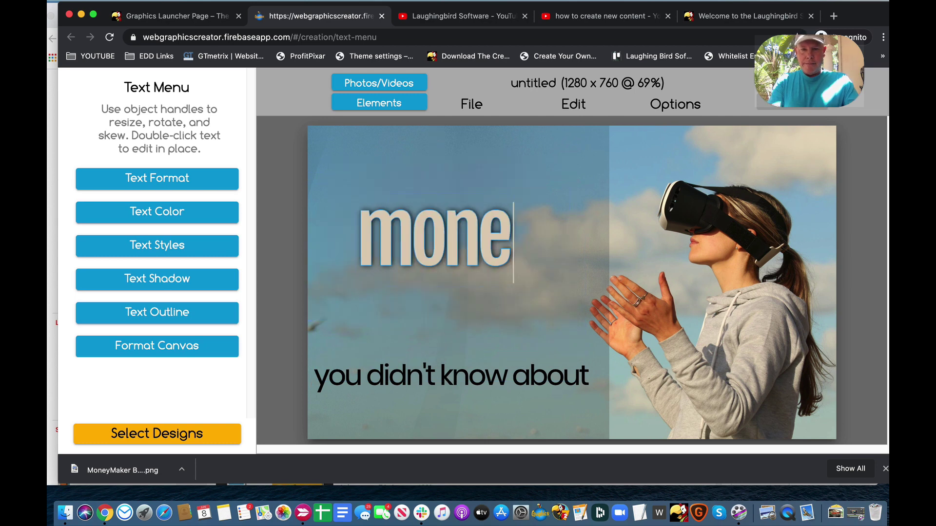
triple_click(459, 375)
text(You need to know)
click(446, 412)
Make the 'You need to know' subtitle near-white and shift the title right and down
click(560, 376)
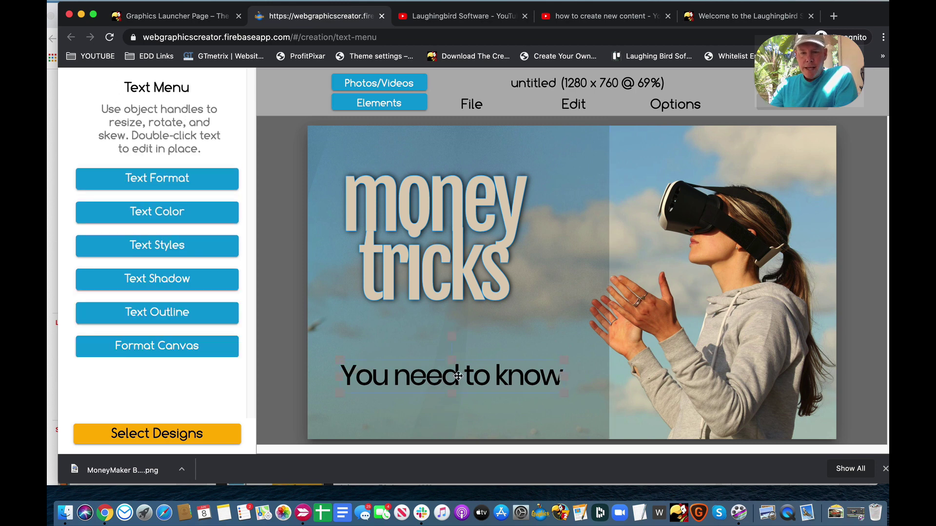
click(160, 213)
click(88, 273)
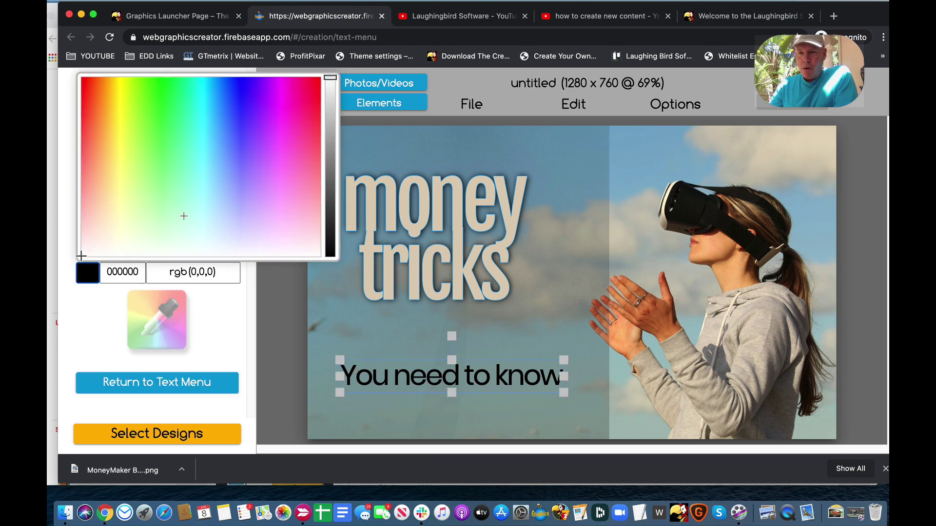
click(81, 256)
click(416, 322)
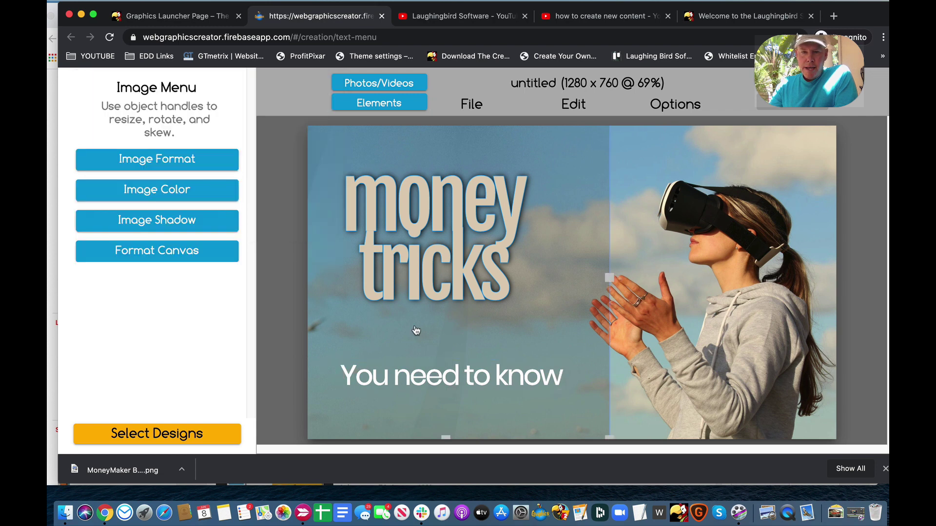
drag(430, 283, 450, 298)
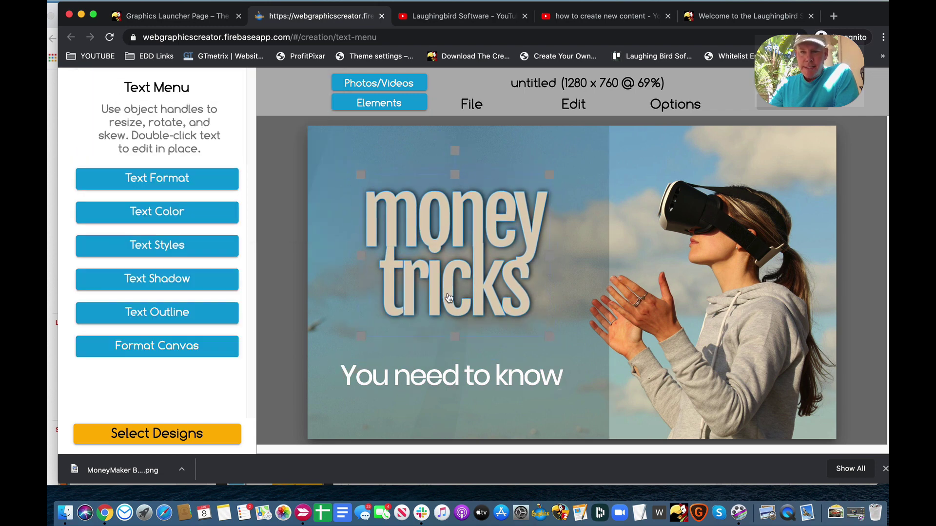
Show the Rule Of Thirds Grid and enlarge the 'money tricks' title by its corner
click(145, 350)
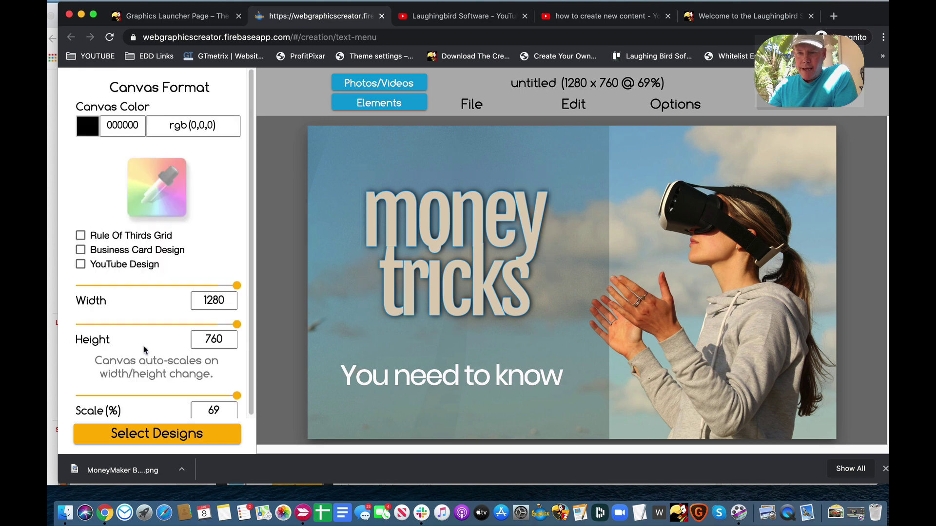
click(82, 238)
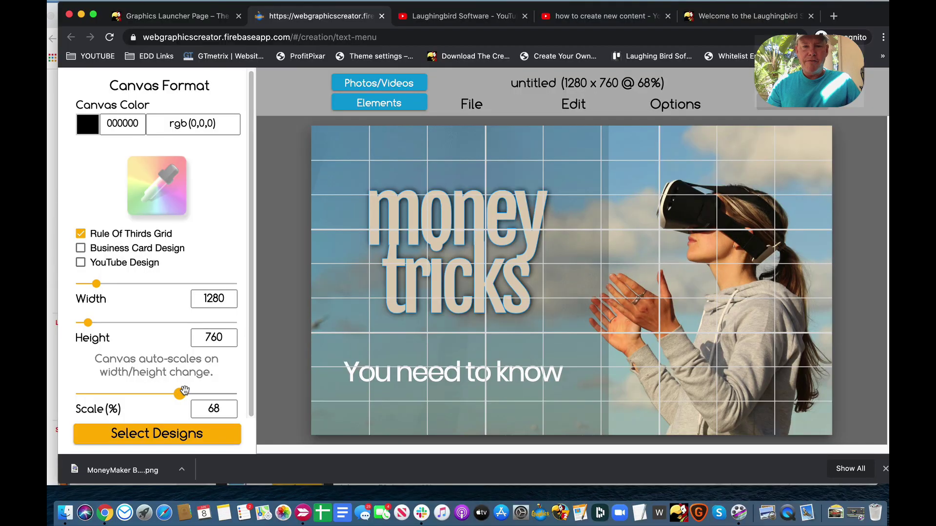
click(458, 253)
drag(555, 331, 604, 388)
drag(563, 324, 557, 320)
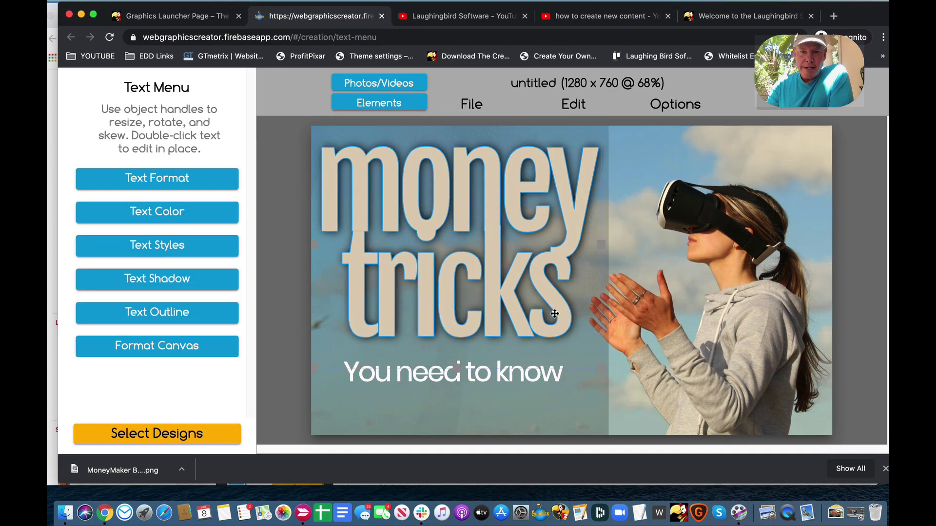
Adjust the title's line spacing in Text Format
click(204, 273)
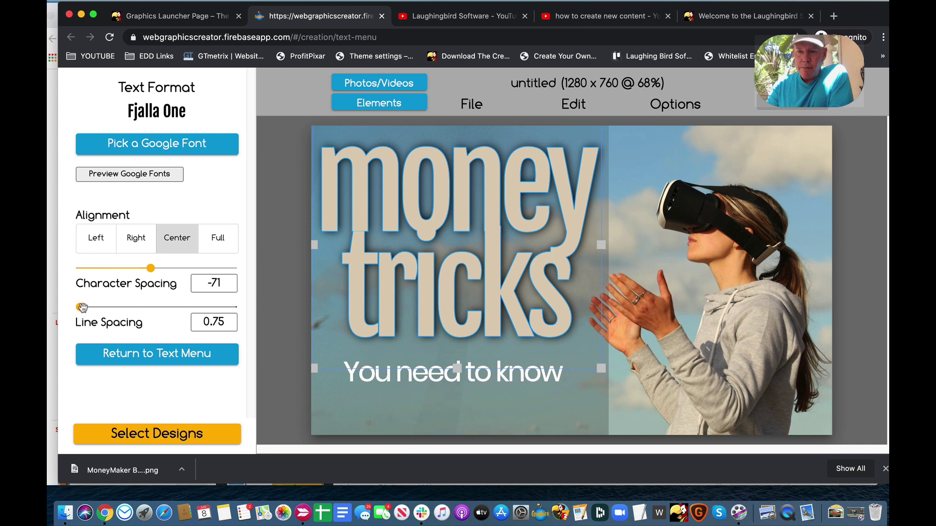
drag(82, 308, 88, 308)
click(408, 377)
Delete the VR headset photo and search Pexels for 'money' photos
drag(408, 376, 407, 386)
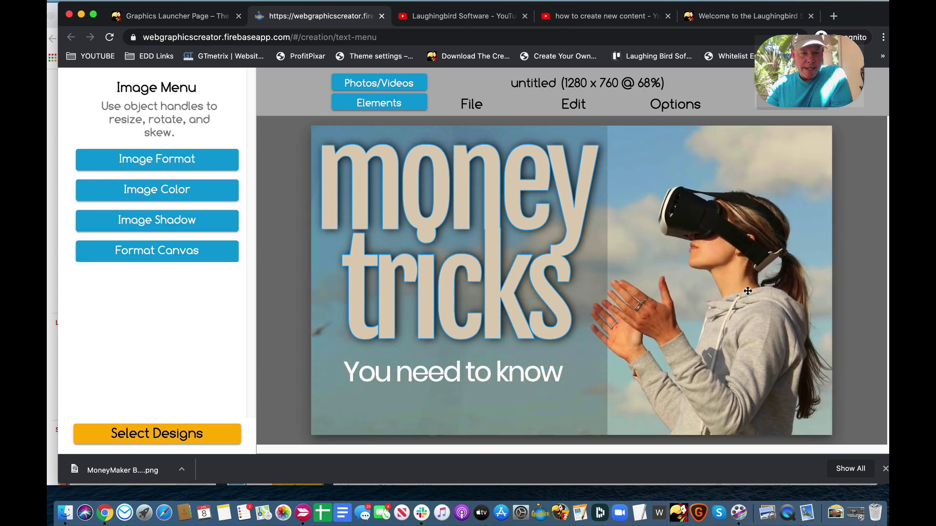
key(Delete)
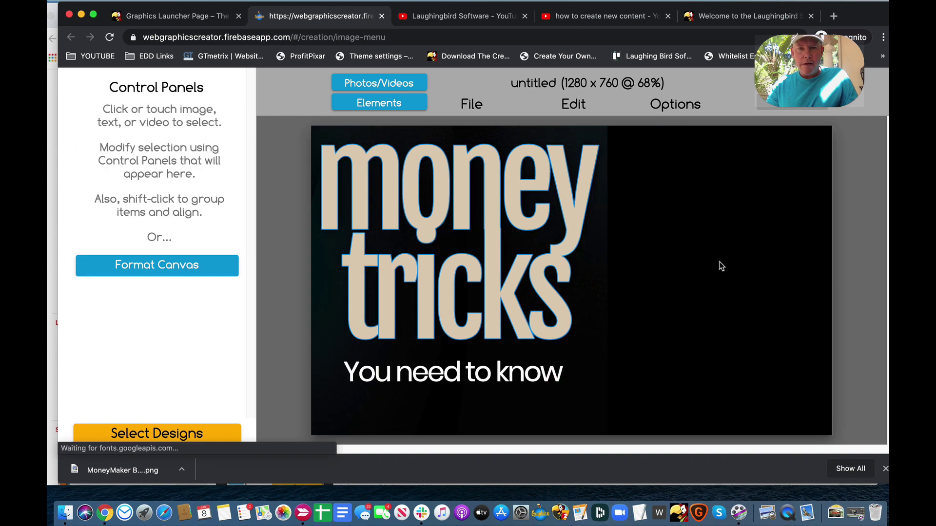
click(378, 88)
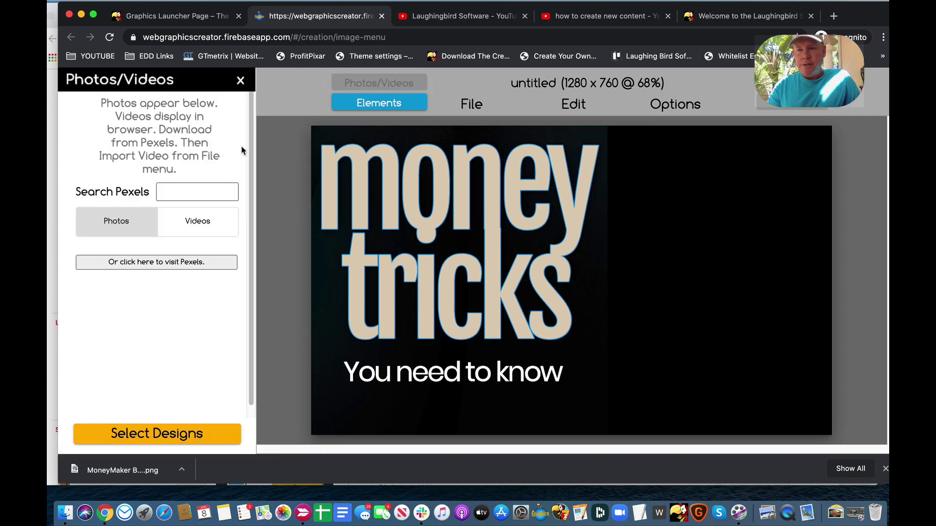
click(195, 201)
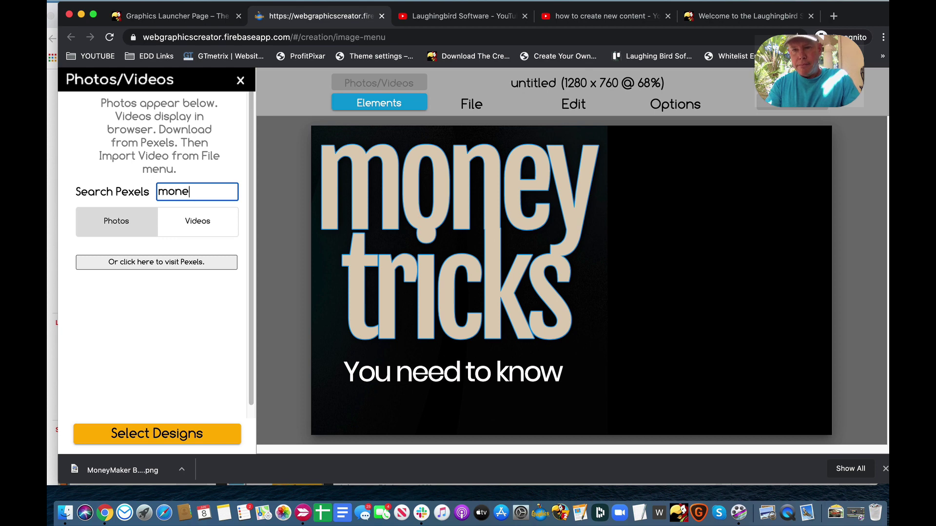
text(money)
key(Return)
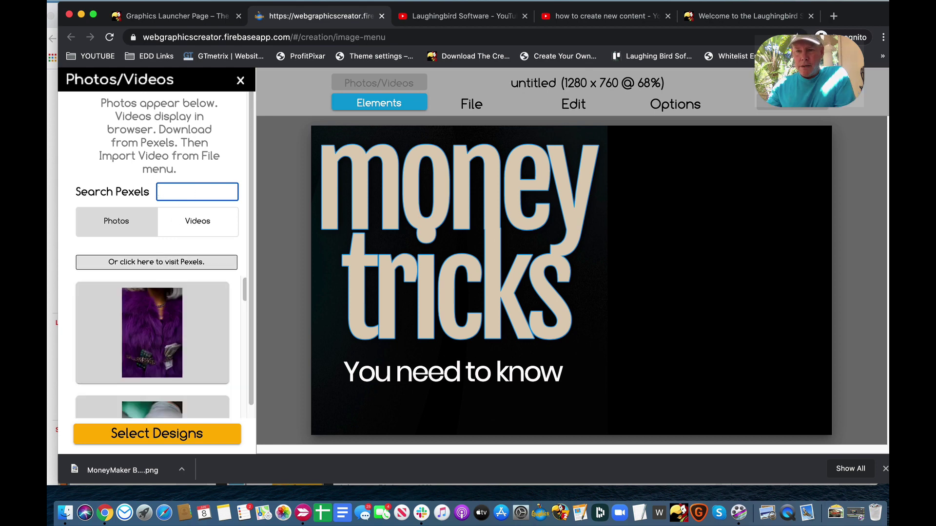
scroll(123, 319, down, 5)
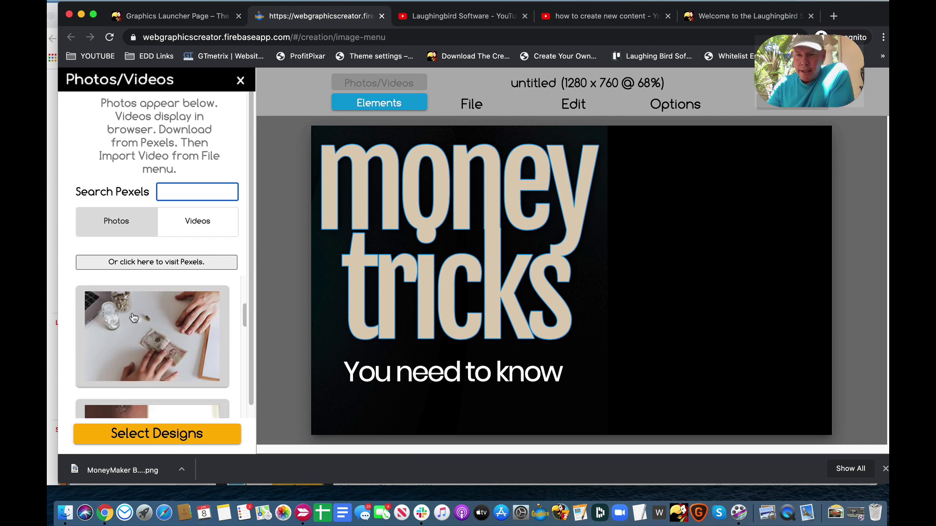
scroll(135, 317, down, 5)
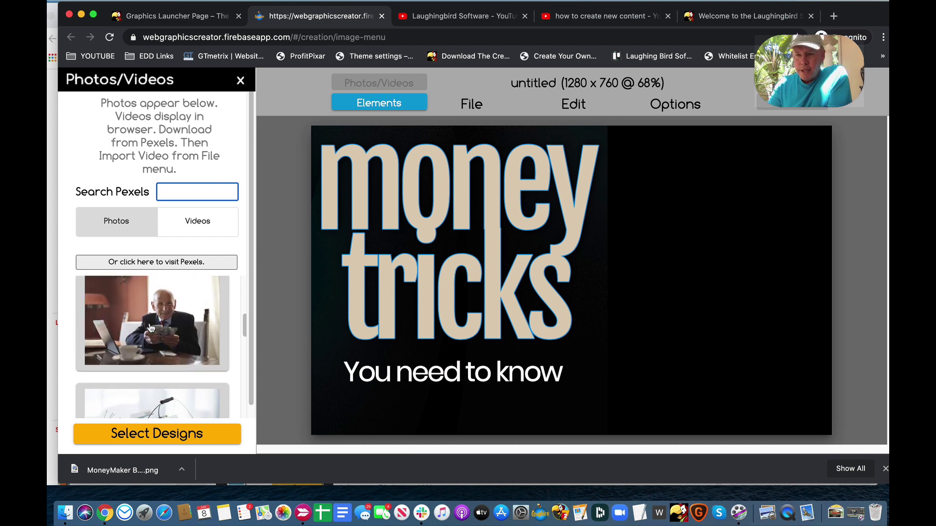
scroll(150, 327, down, 5)
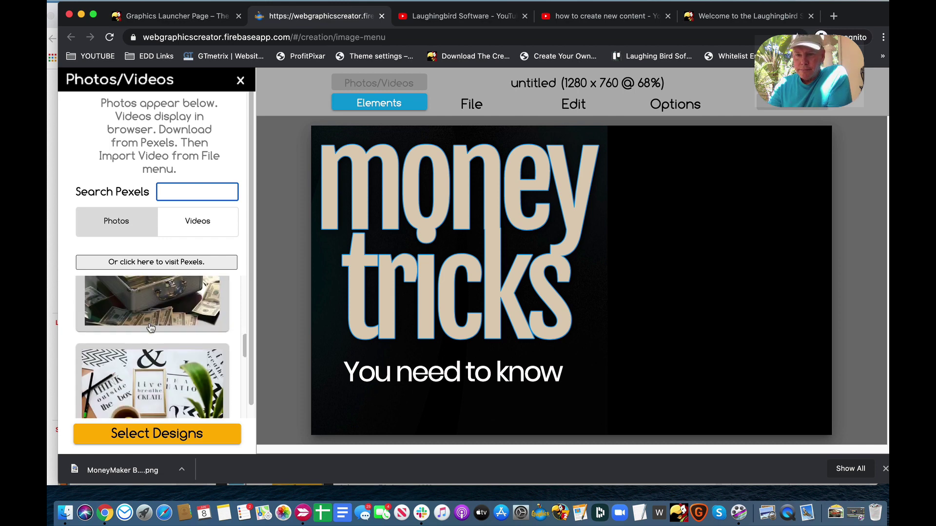
scroll(150, 327, down, 8)
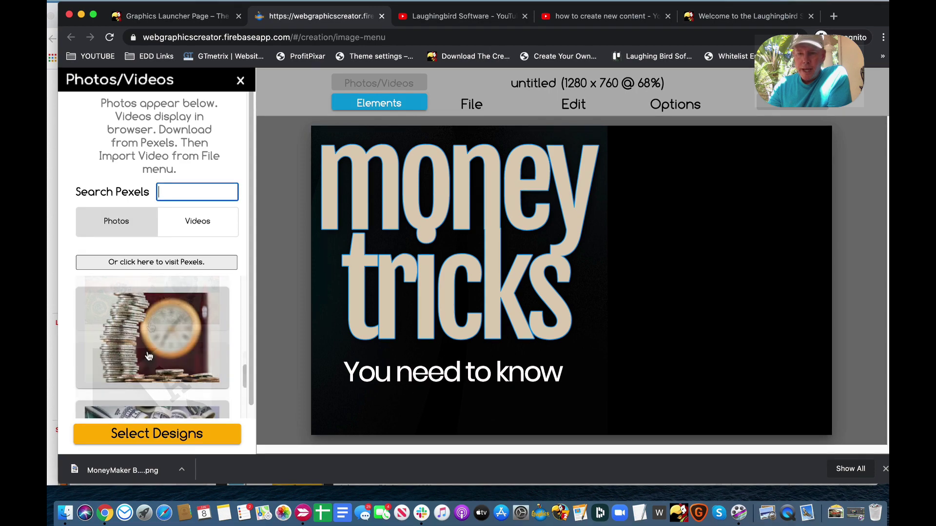
Place the coins-and-clock photo, enlarge it to fill the canvas, and send it to back
drag(146, 353, 437, 273)
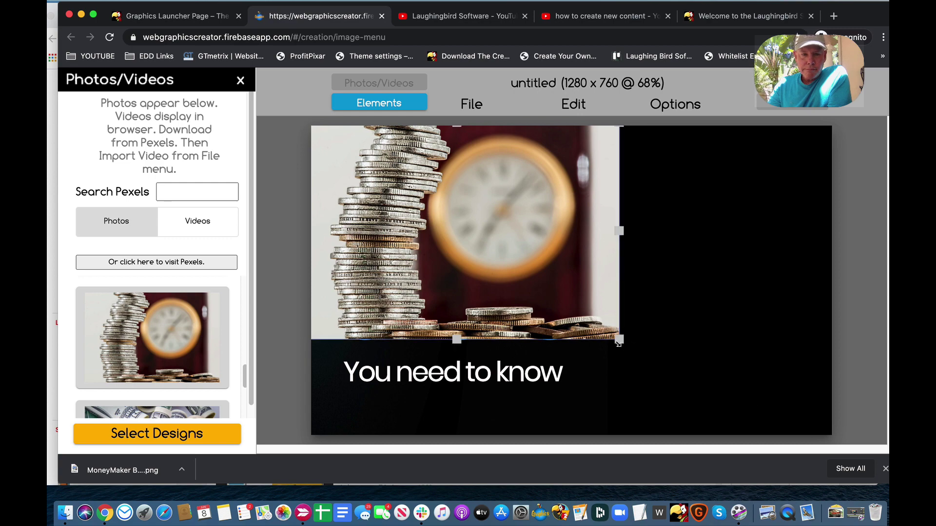
drag(617, 343, 813, 420)
click(664, 112)
click(668, 201)
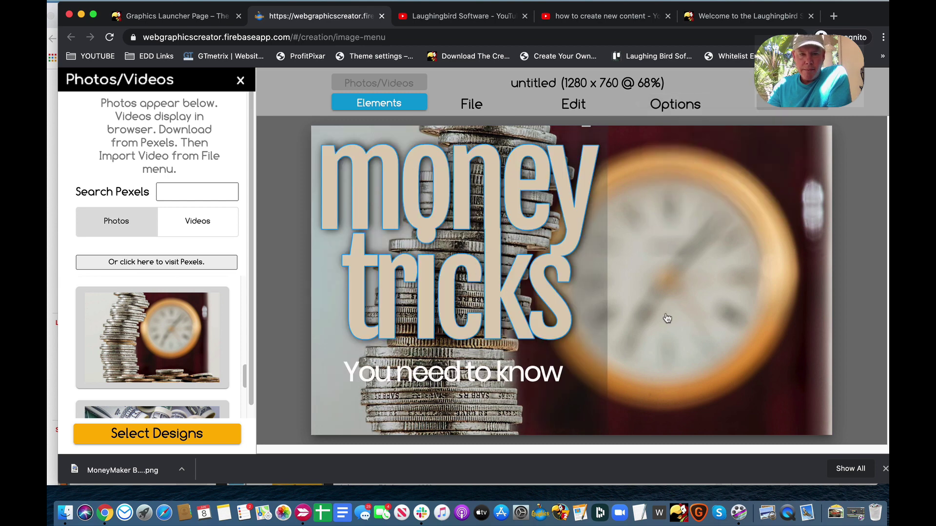
Flip the coin photo horizontally, then reposition and resize it behind the text
click(240, 81)
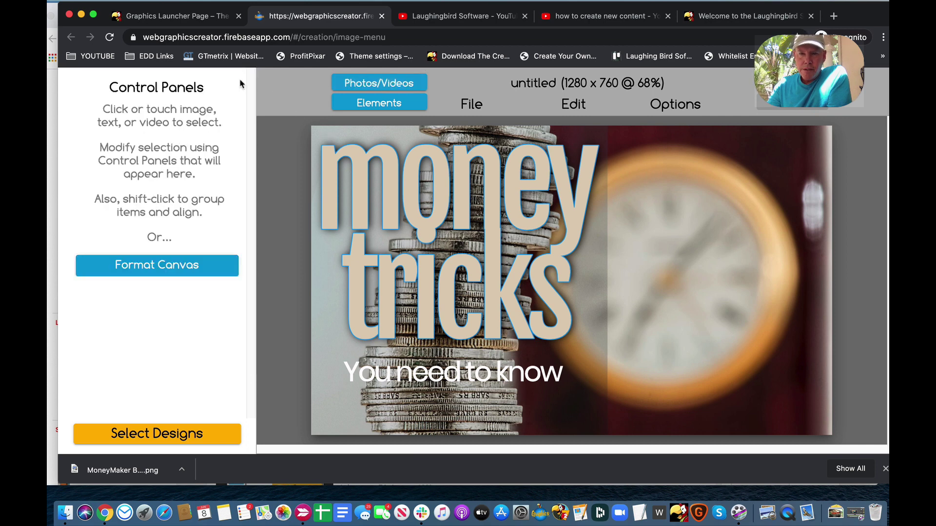
click(741, 220)
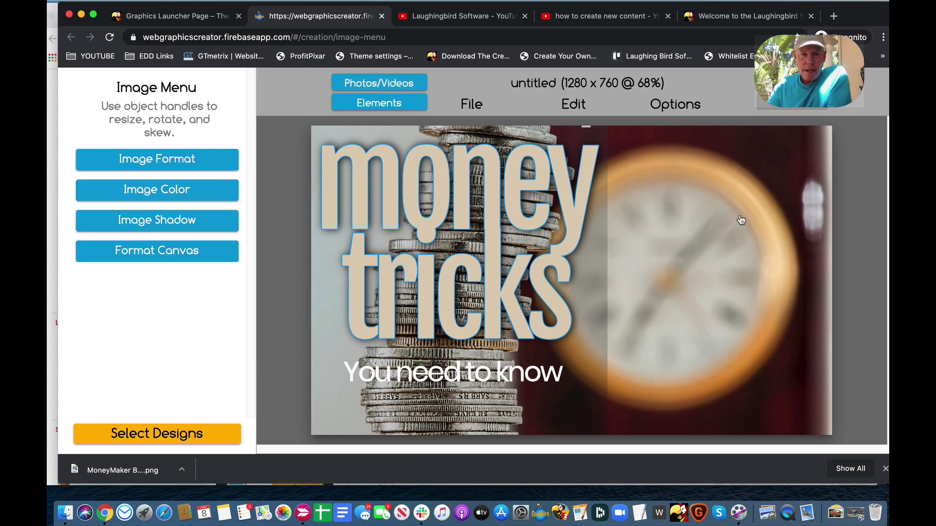
click(166, 160)
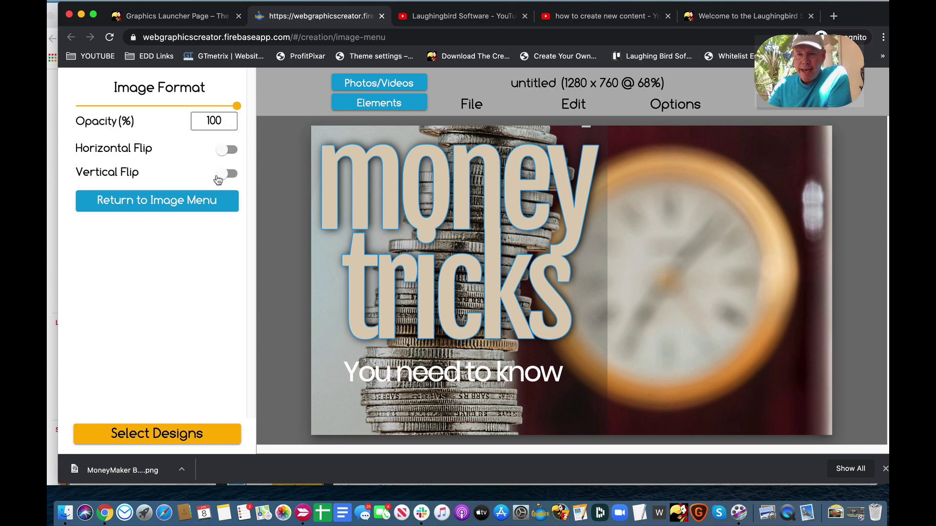
click(227, 150)
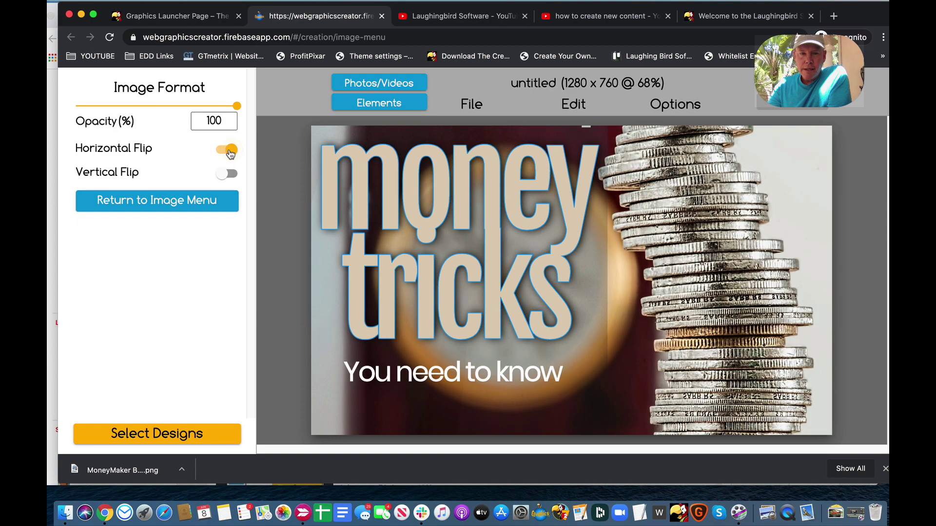
drag(741, 296, 721, 237)
drag(831, 434, 850, 435)
drag(705, 381, 710, 392)
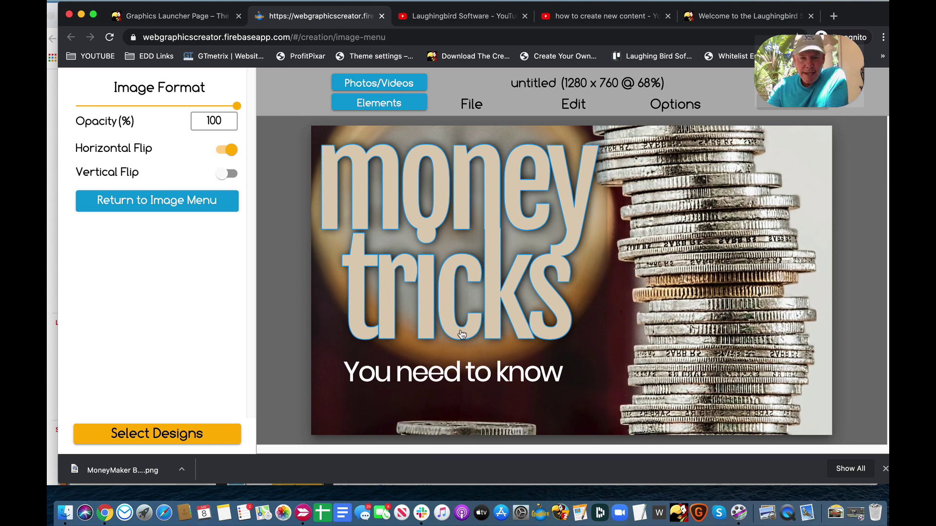
Nudge the 'You need to know' subtitle down and open the Download Image settings
click(471, 375)
drag(471, 376, 474, 387)
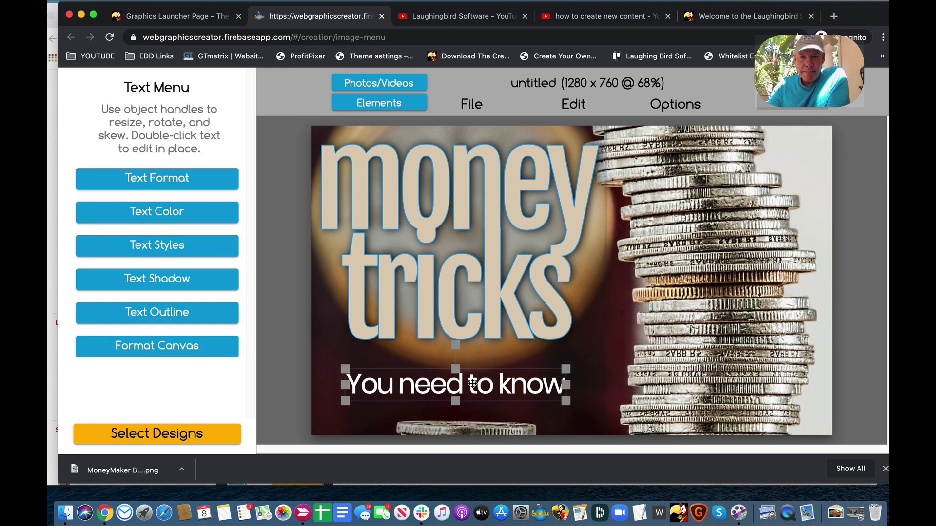
click(653, 291)
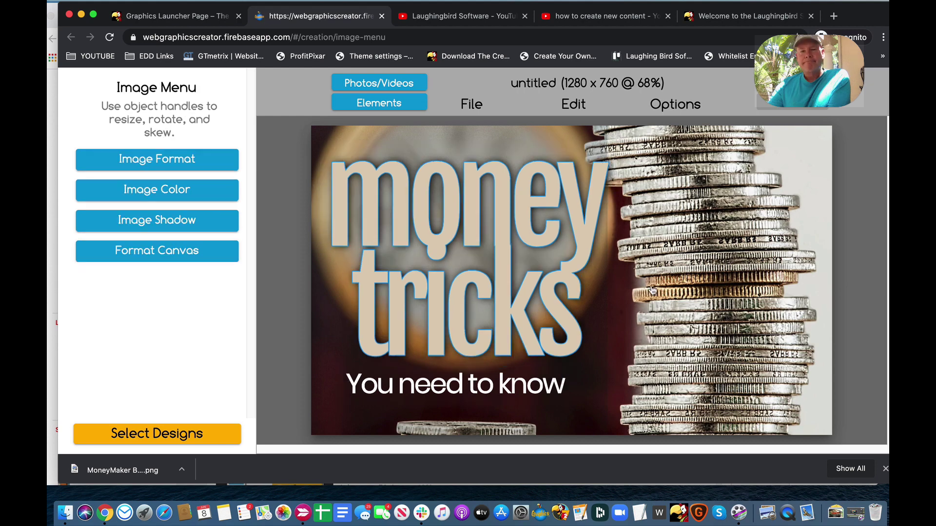
click(470, 107)
click(479, 223)
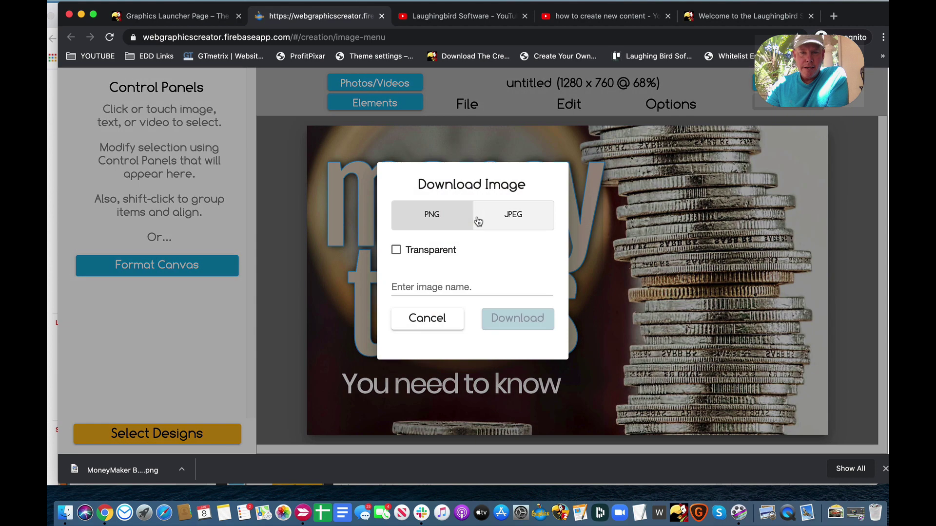
click(413, 290)
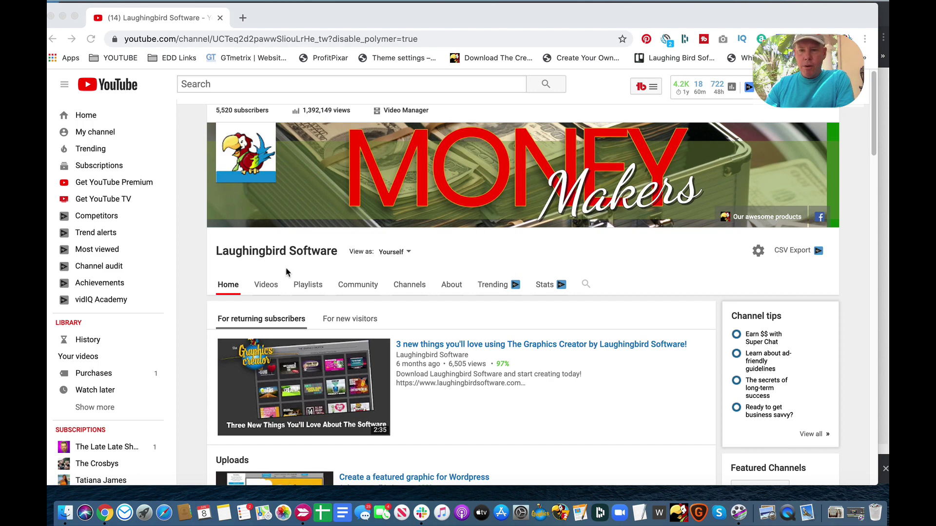
Browse the channel's Videos tab, loading more older uploads to reach Saving A Logo
click(266, 285)
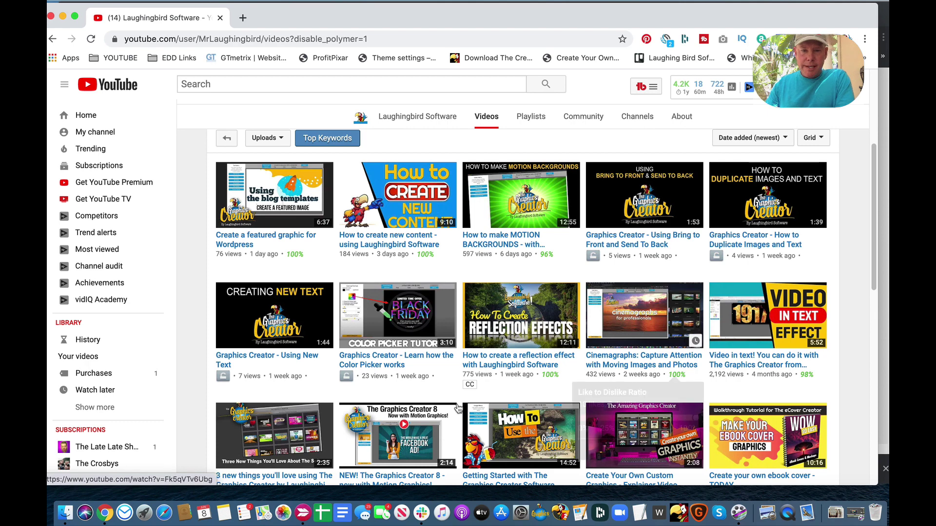
scroll(416, 286, down, 7)
scroll(416, 286, down, 5)
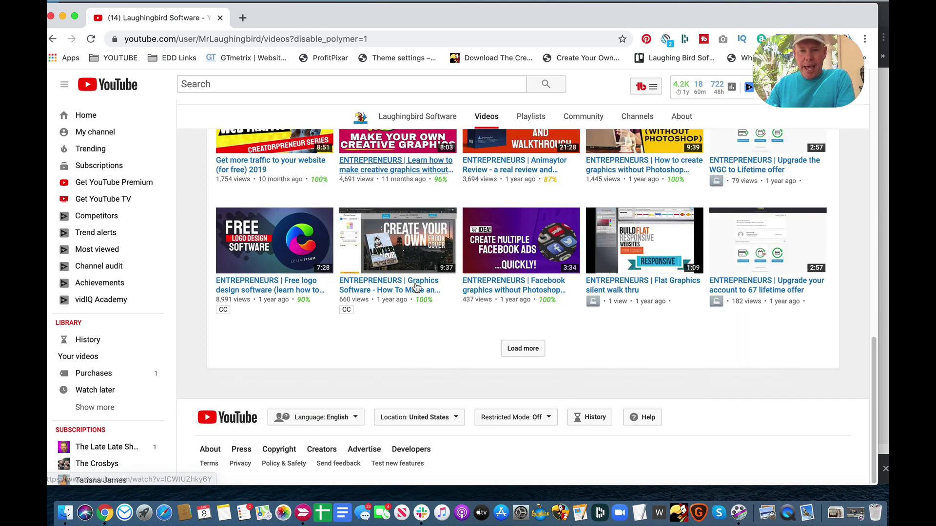
click(527, 353)
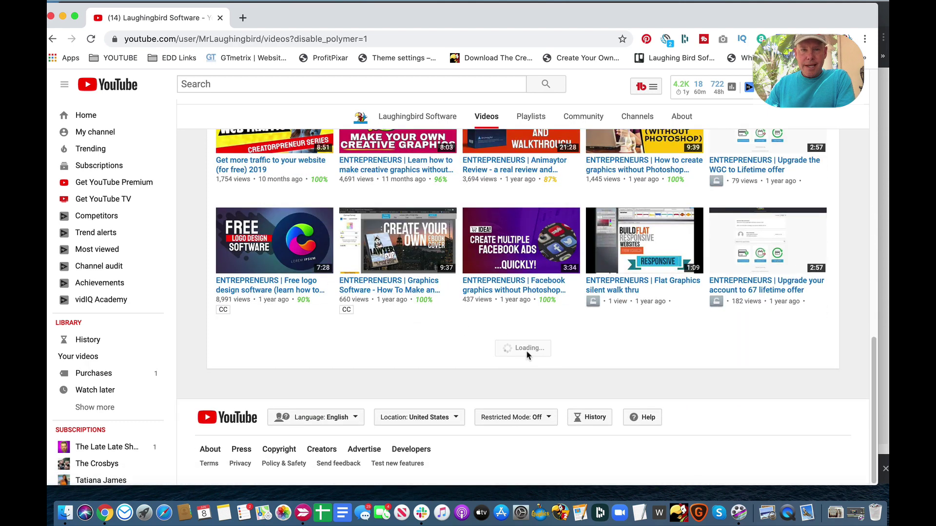
scroll(445, 322, down, 5)
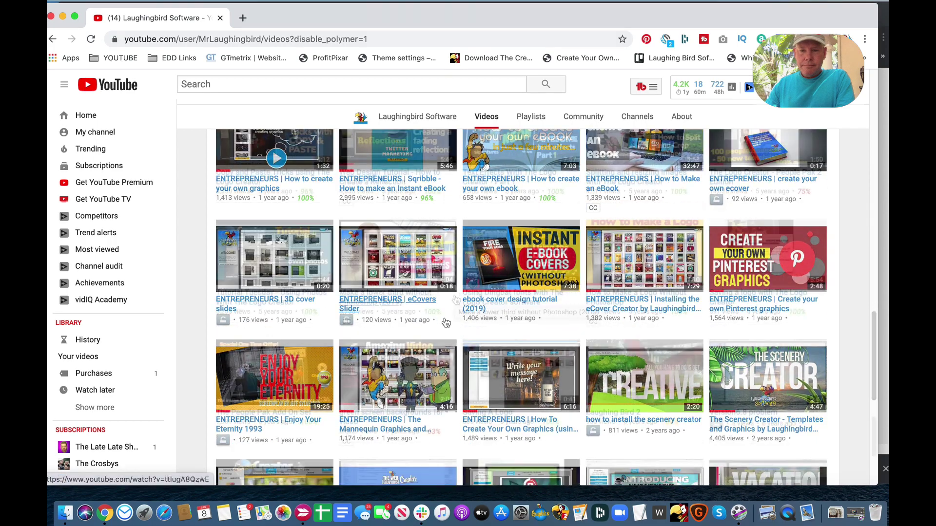
scroll(445, 322, down, 2)
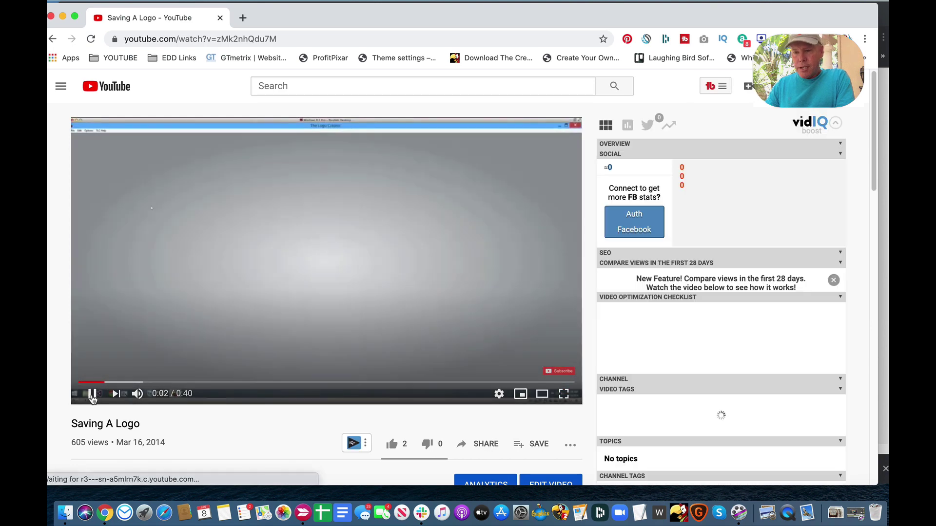
Pause Saving A Logo, open it in YouTube Studio, and upload money thumbnail.png as its thumbnail
click(93, 395)
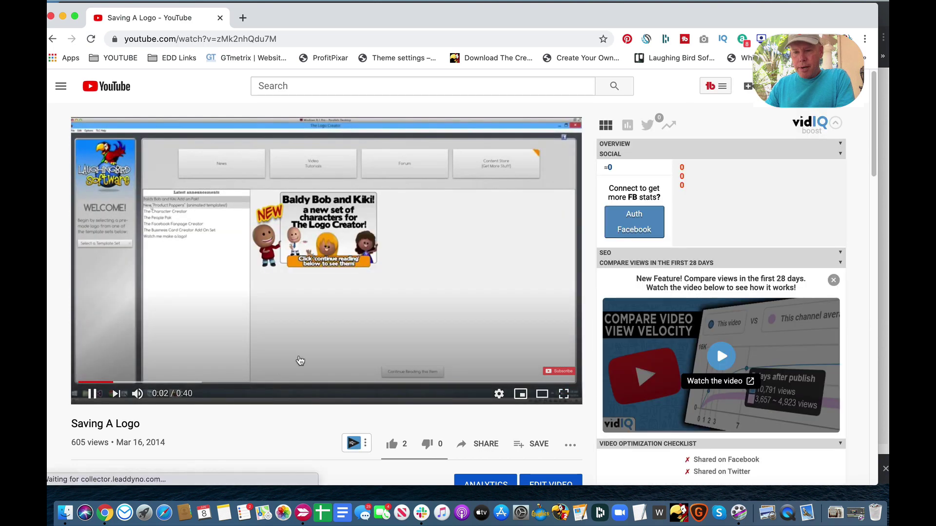
scroll(312, 353, down, 5)
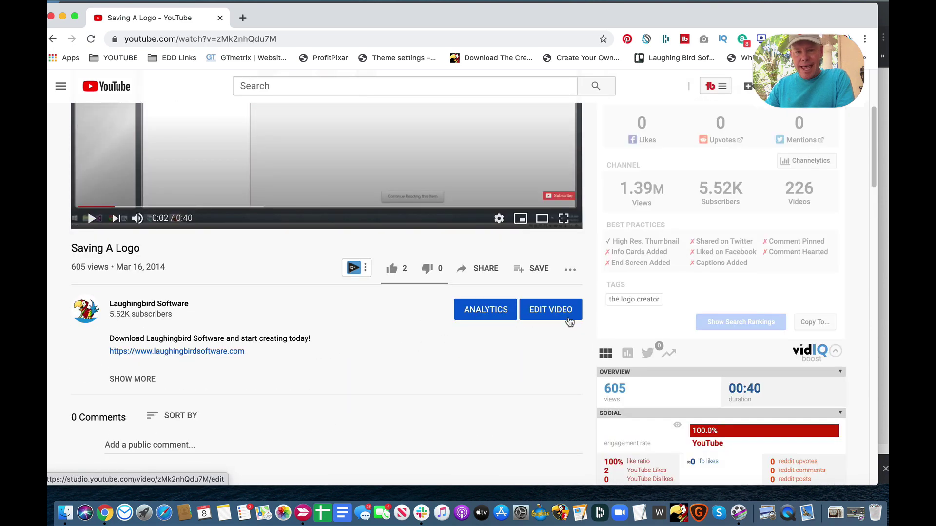
click(559, 316)
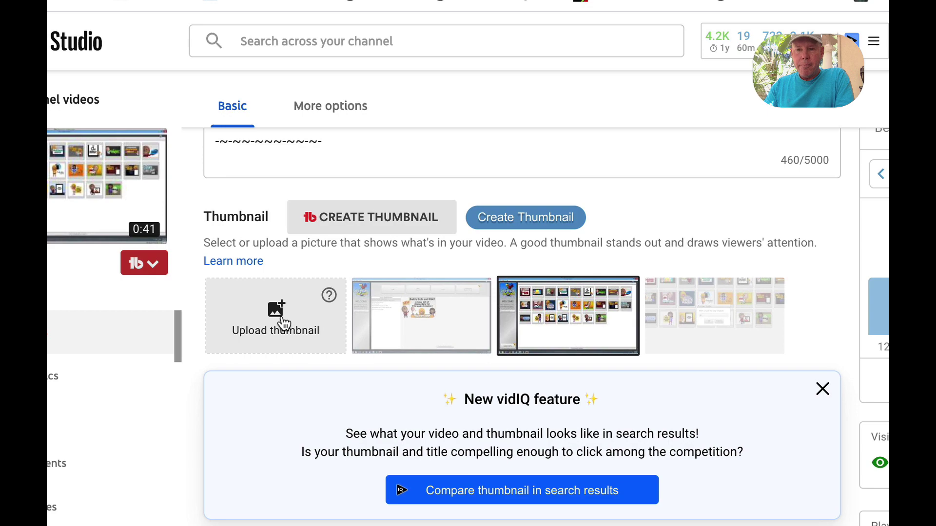
click(258, 273)
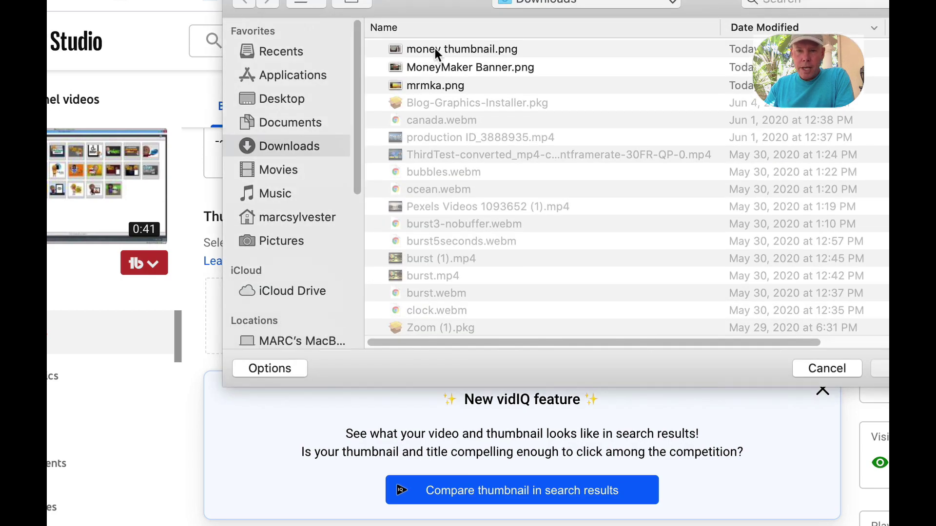
double_click(435, 48)
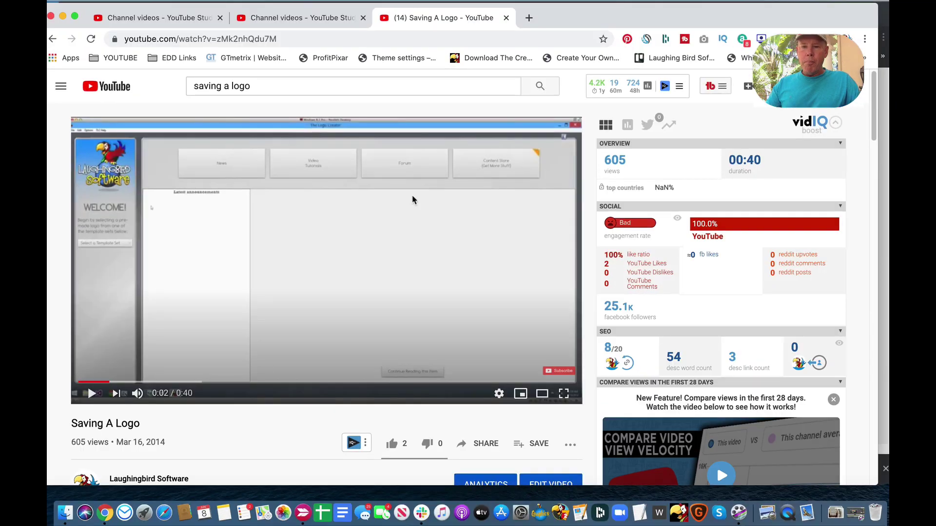
Share the Saving A Logo video to Facebook from its YouTube watch page
scroll(412, 200, down, 3)
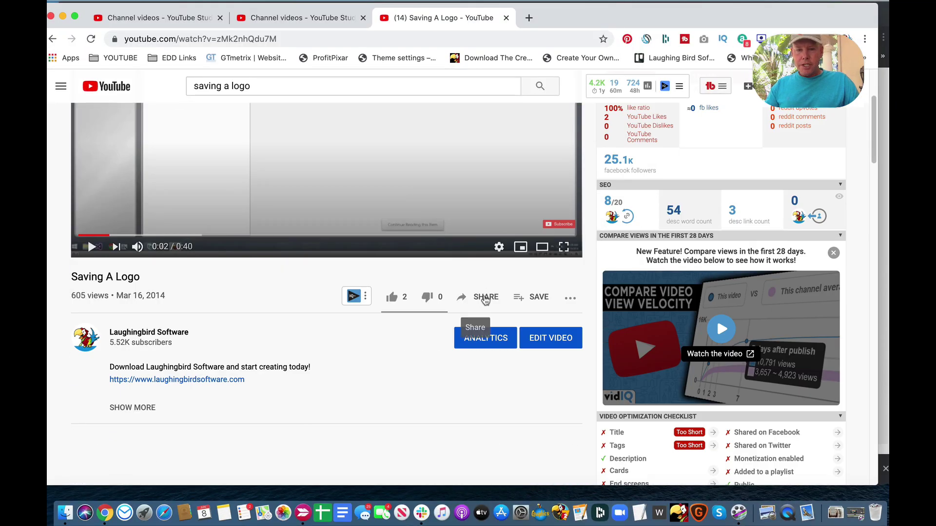
click(485, 299)
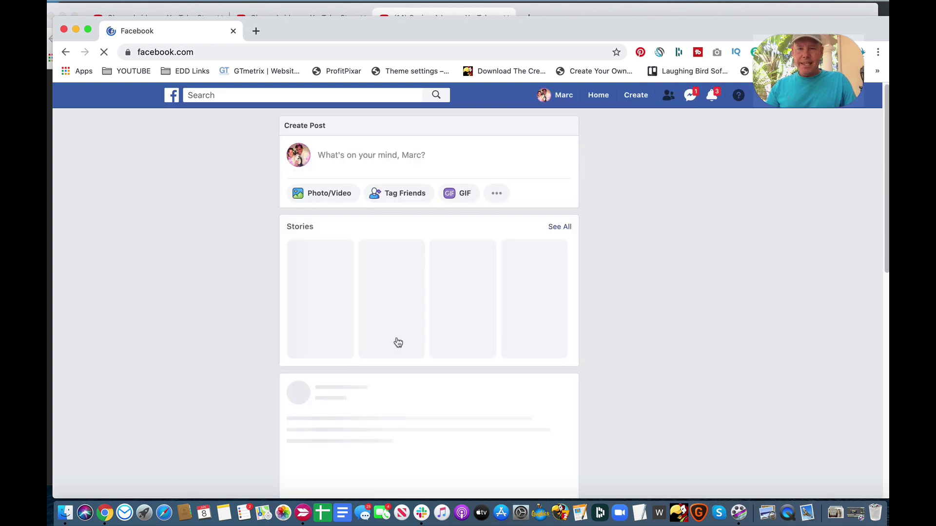
Paste the youtu.be link into a new Facebook post and publish it with the coin thumbnail preview
click(366, 156)
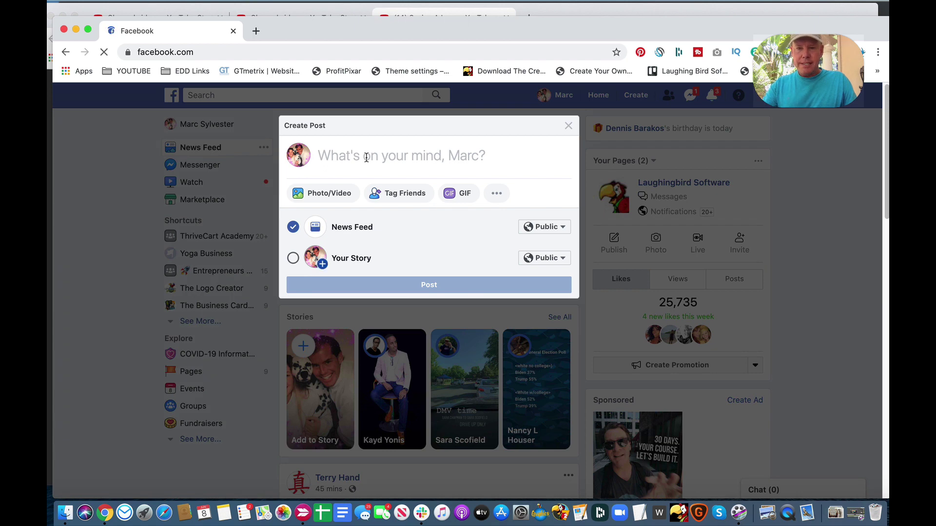
text(https://youtu.be/zMk2nhQdu7M)
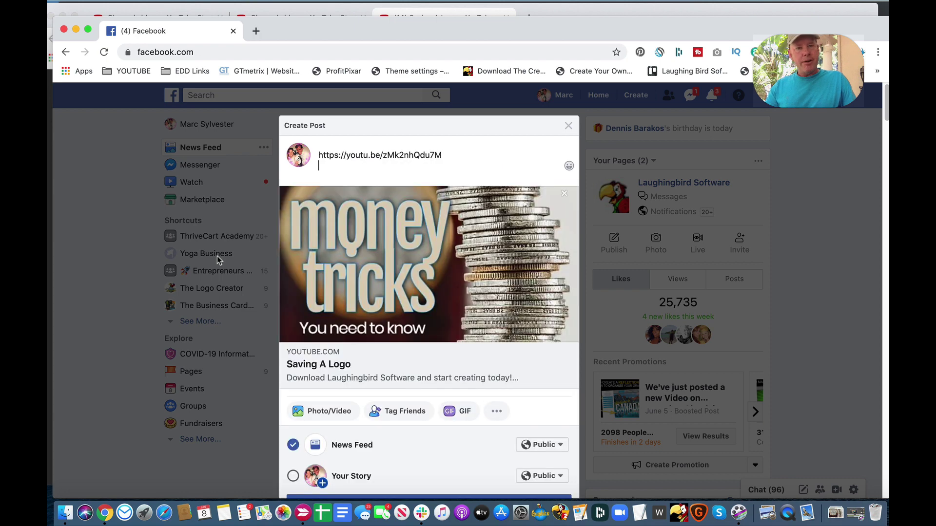
scroll(389, 310, down, 3)
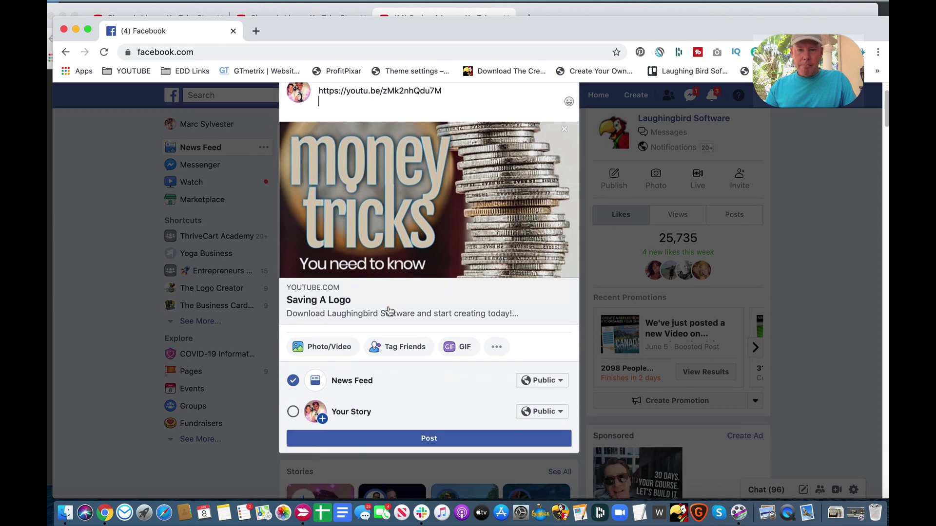
click(429, 438)
scroll(446, 380, down, 4)
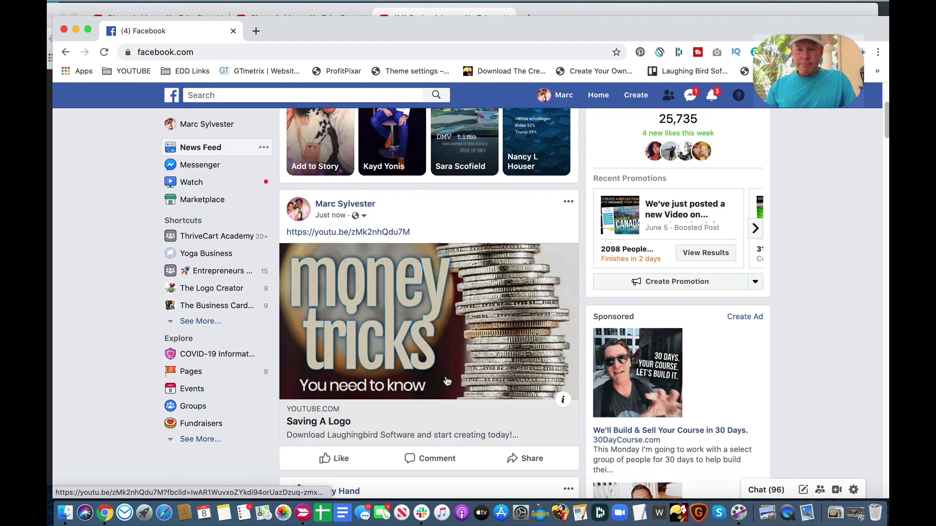
scroll(439, 341, up, 1)
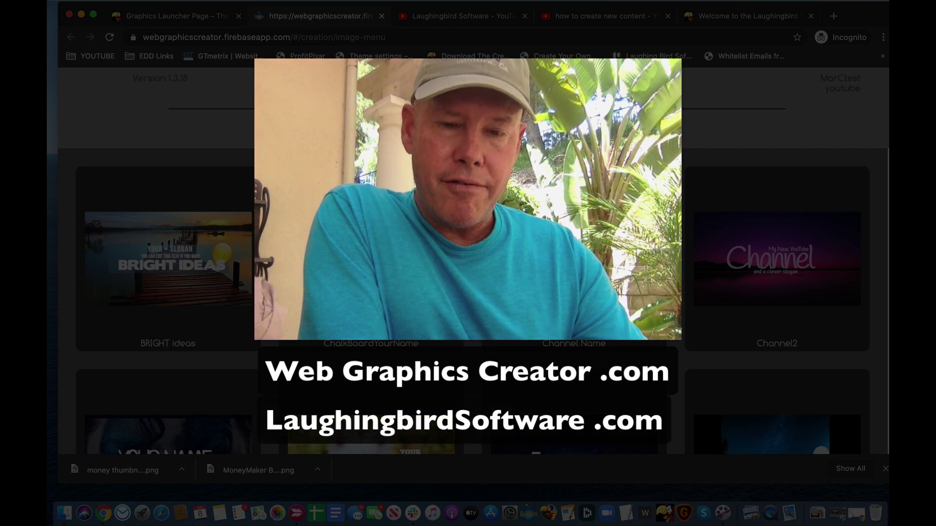
scroll(468, 293, down, 3)
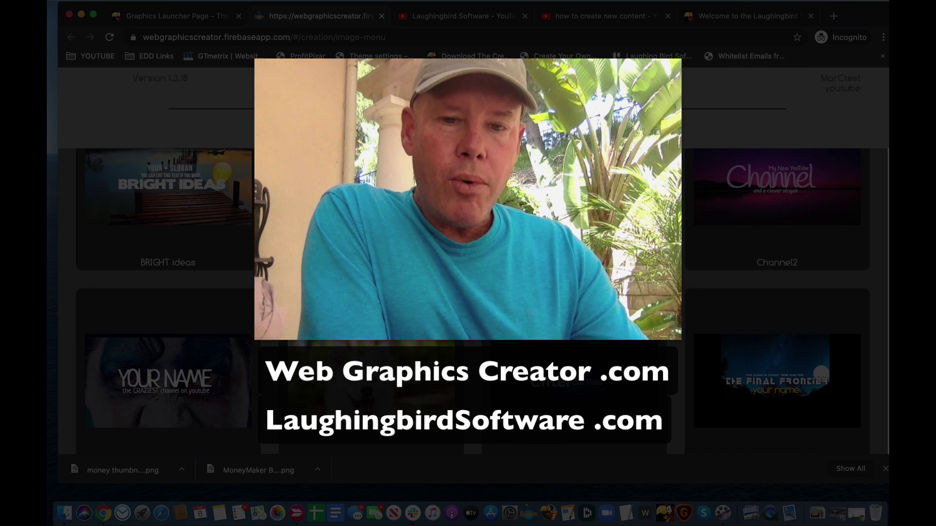